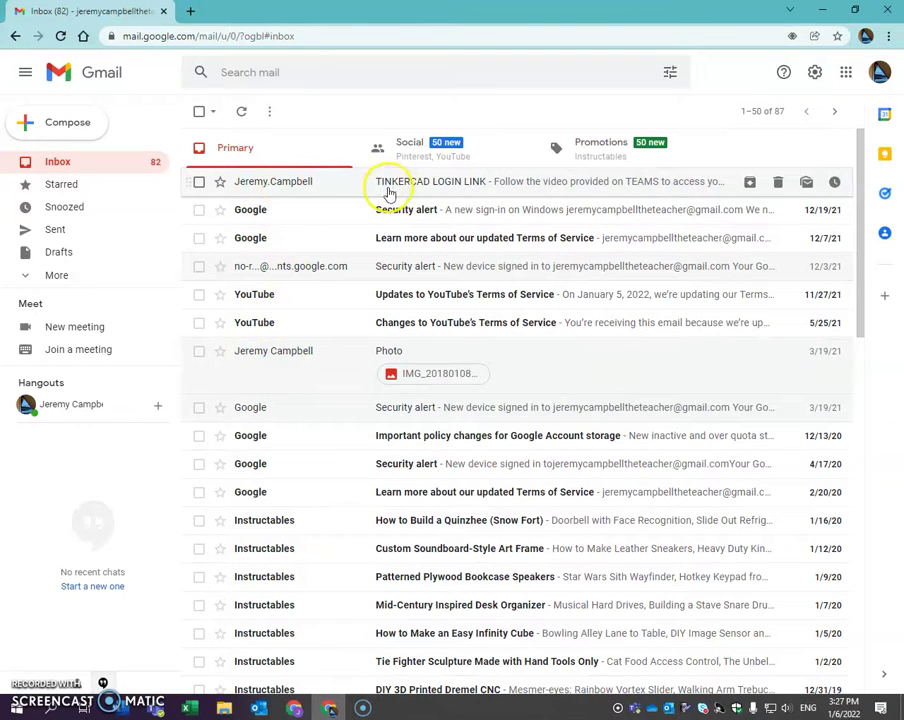
# - Join the Pre-Engineering DEMO class through the link in the TINKERCAD LOGIN LINK email, using the student's nickname
pyautogui.click(286, 186)
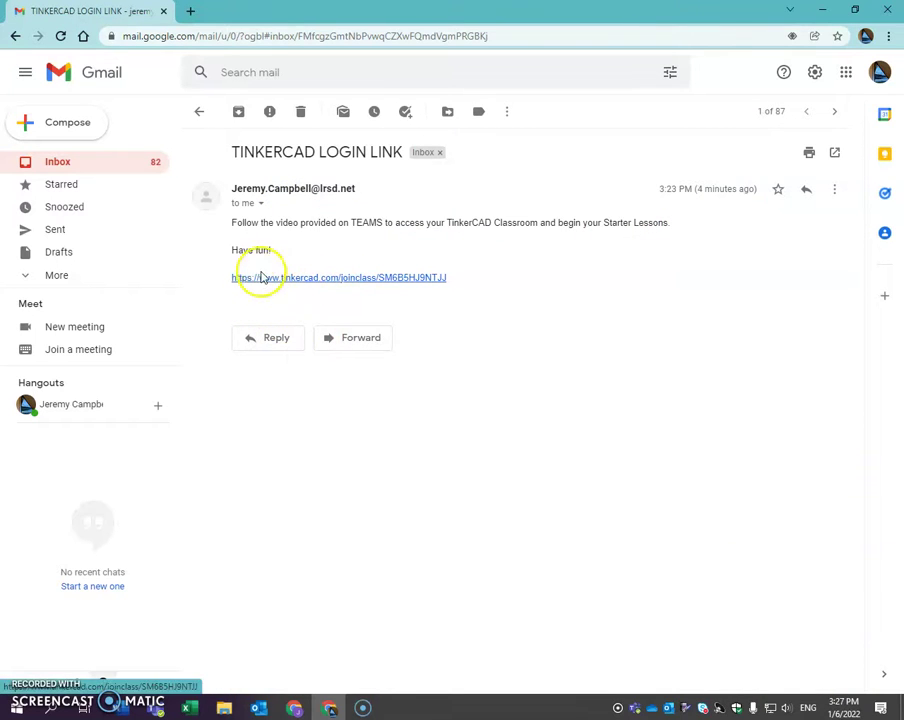
pyautogui.click(296, 279)
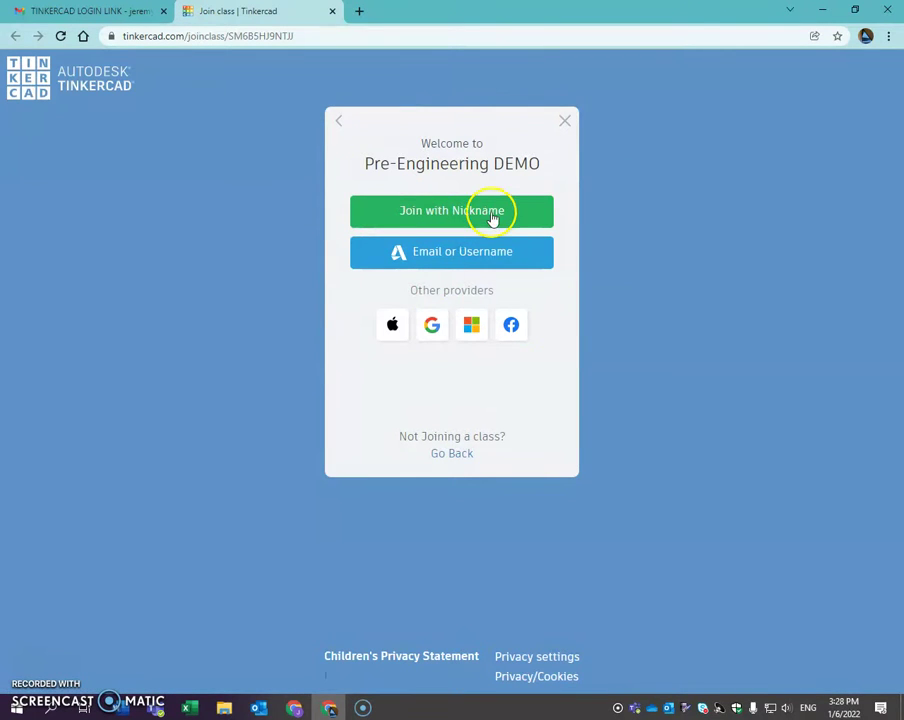
pyautogui.click(454, 212)
pyautogui.click(465, 237)
pyautogui.write('jeremy')
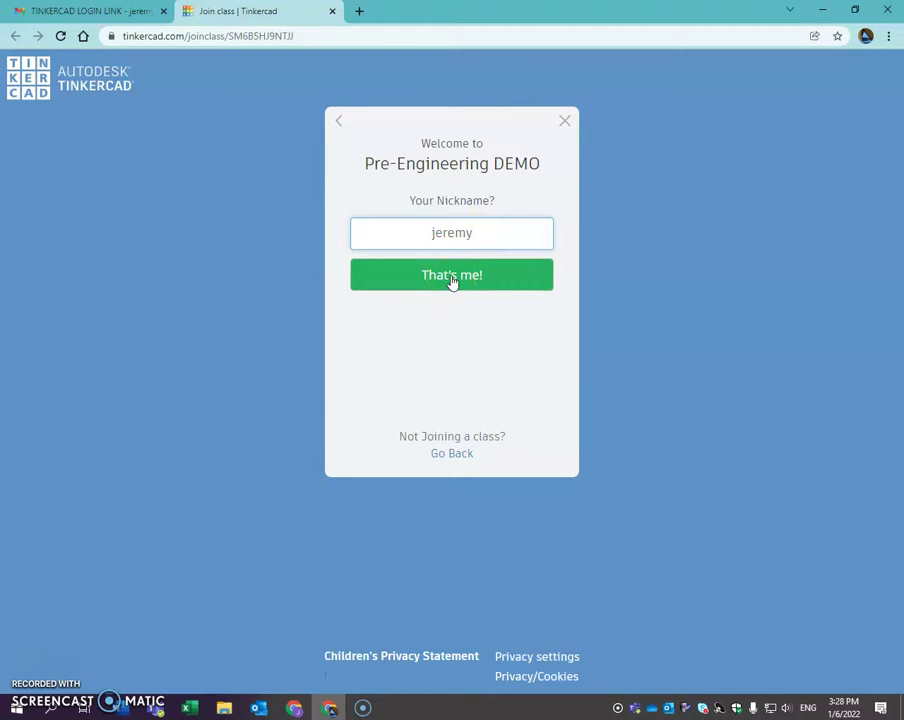
pyautogui.click(452, 279)
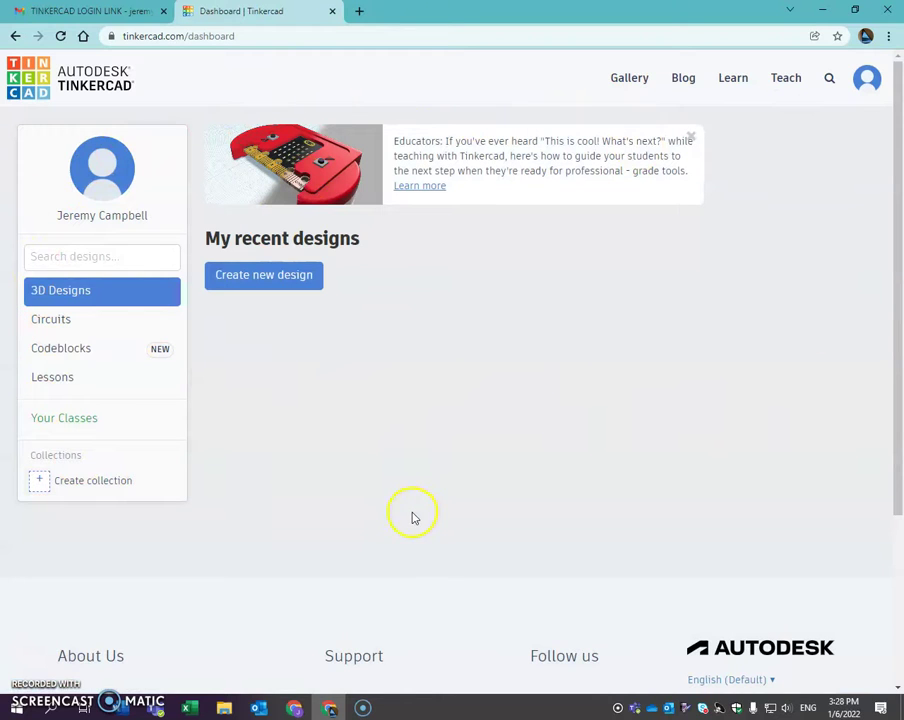
# - Check the student's activity in the reloaded teacher view of the Pre-Engineering DEMO class, and return to the student dashboard
pyautogui.click(295, 708)
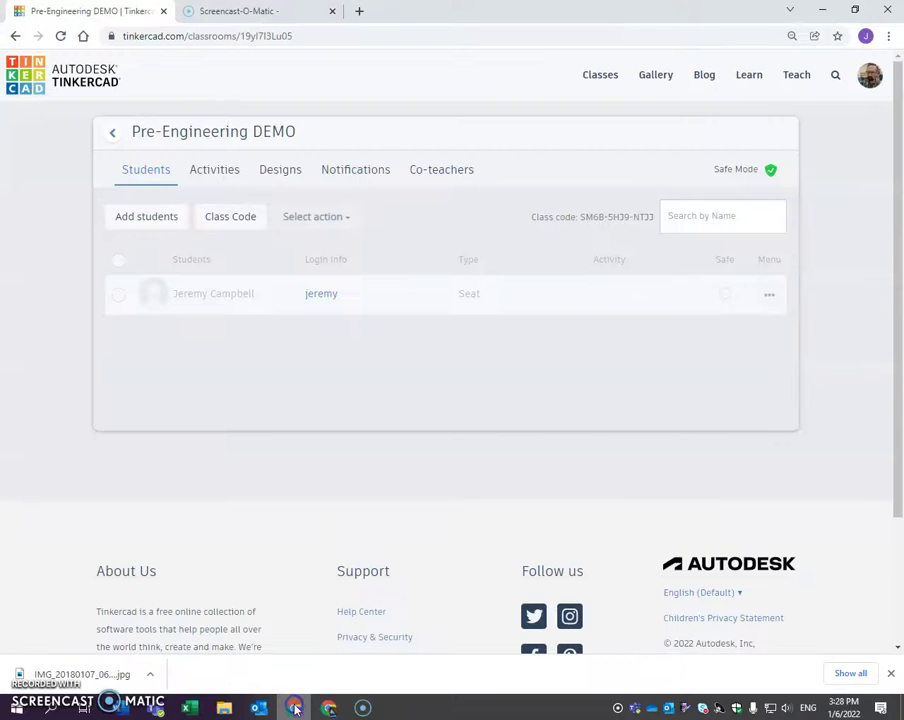
pyautogui.click(61, 36)
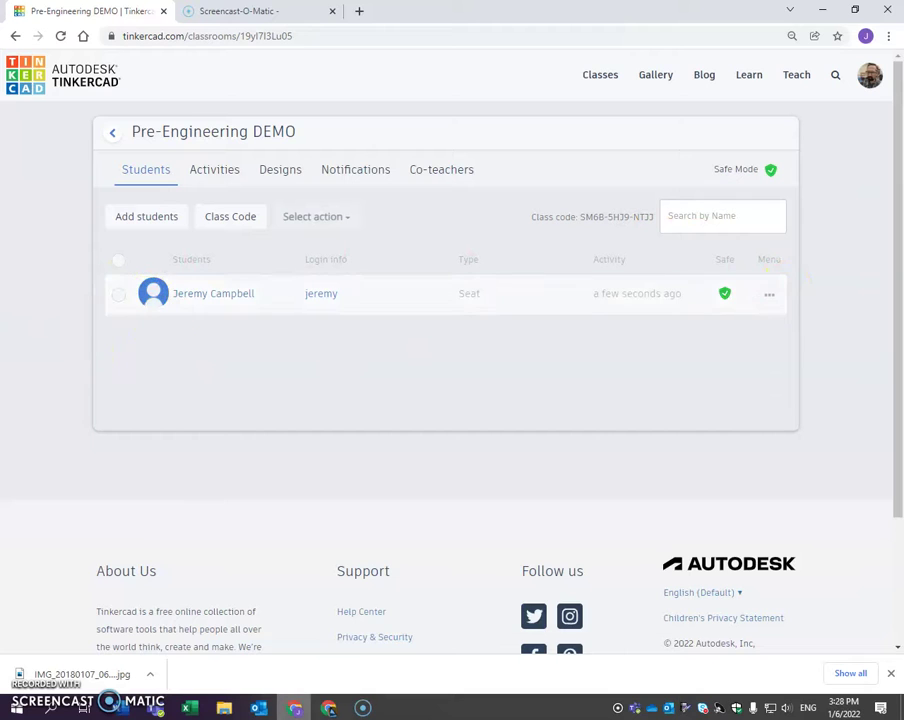
pyautogui.click(328, 708)
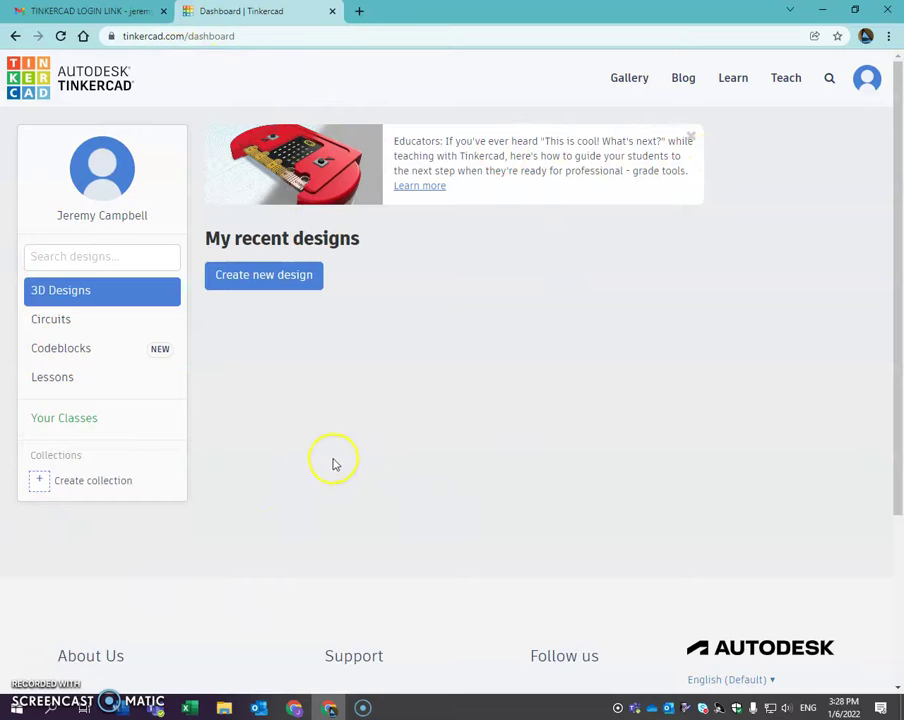
# - Open the Place It! lesson from the full Direct Starters collection in the learning section
pyautogui.click(727, 86)
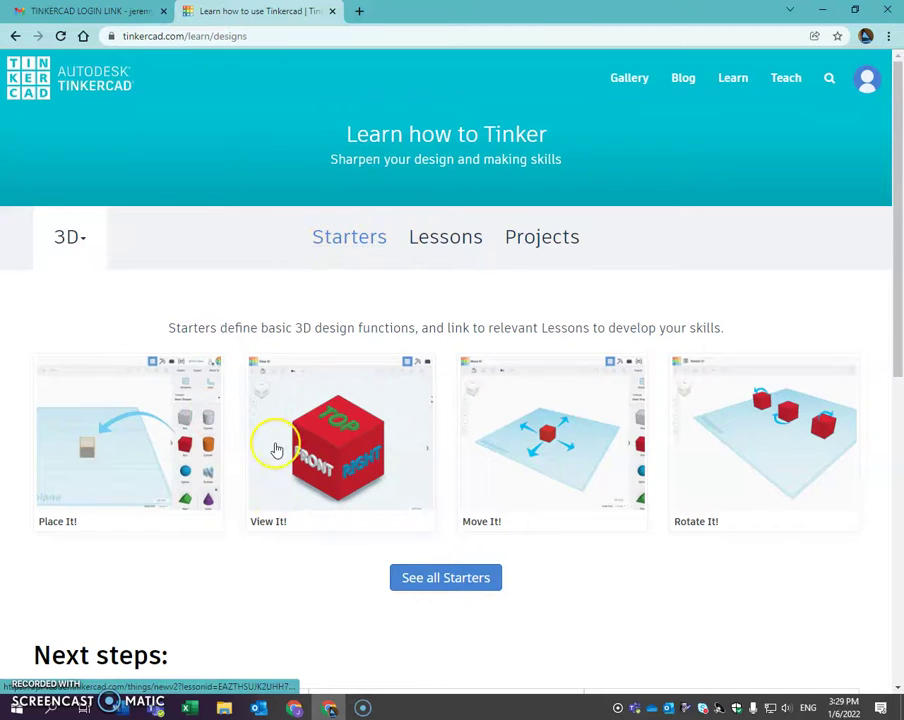
pyautogui.scroll(-1, 272, 440)
pyautogui.click(427, 510)
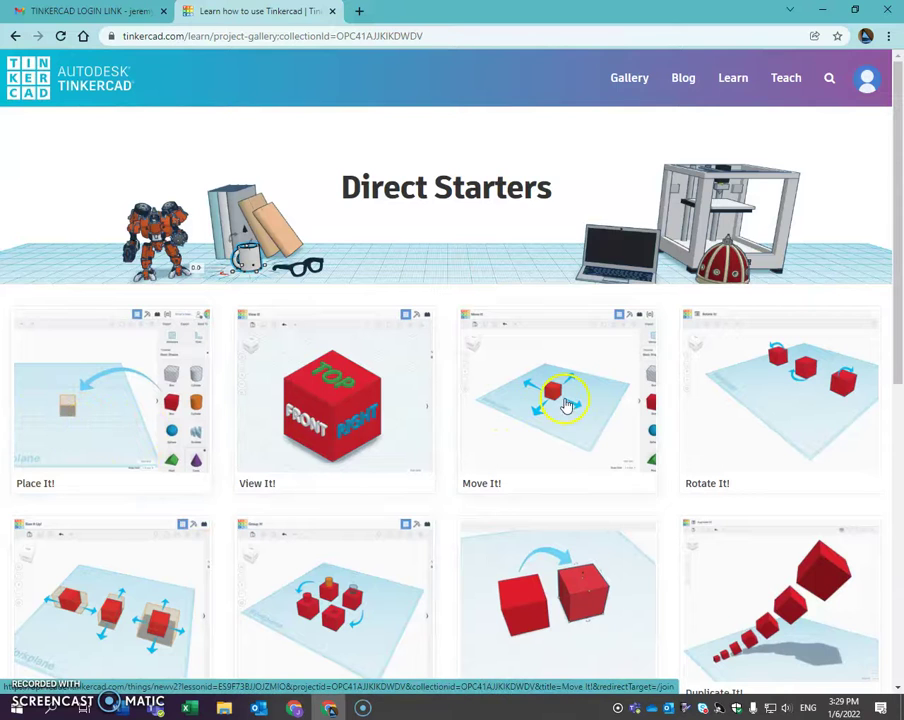
pyautogui.click(573, 404)
pyautogui.scroll(-1, 573, 404)
pyautogui.scroll(-2, 765, 358)
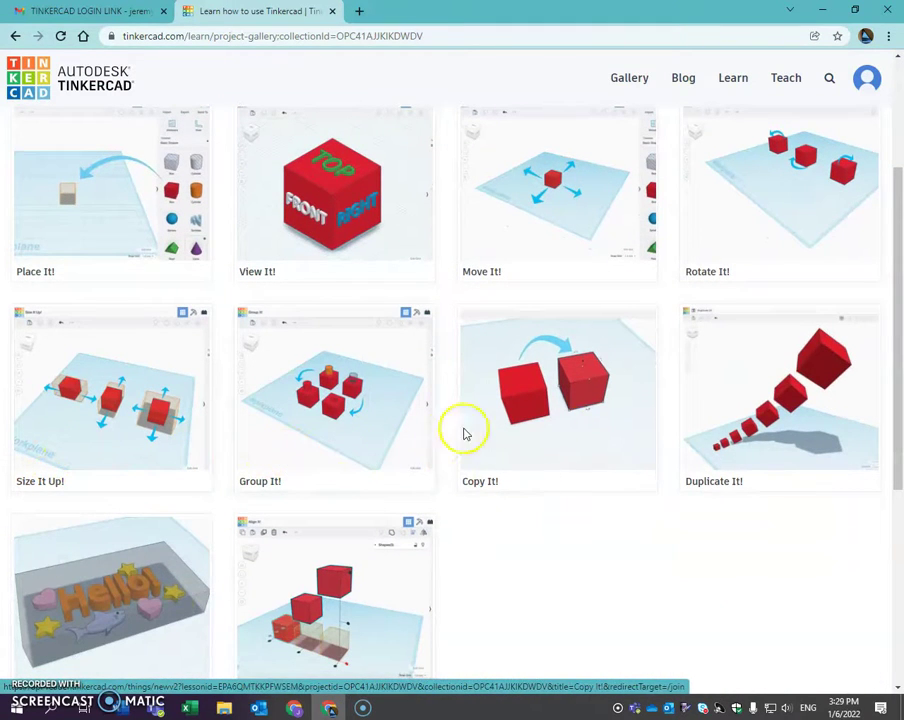
pyautogui.scroll(-2, 478, 545)
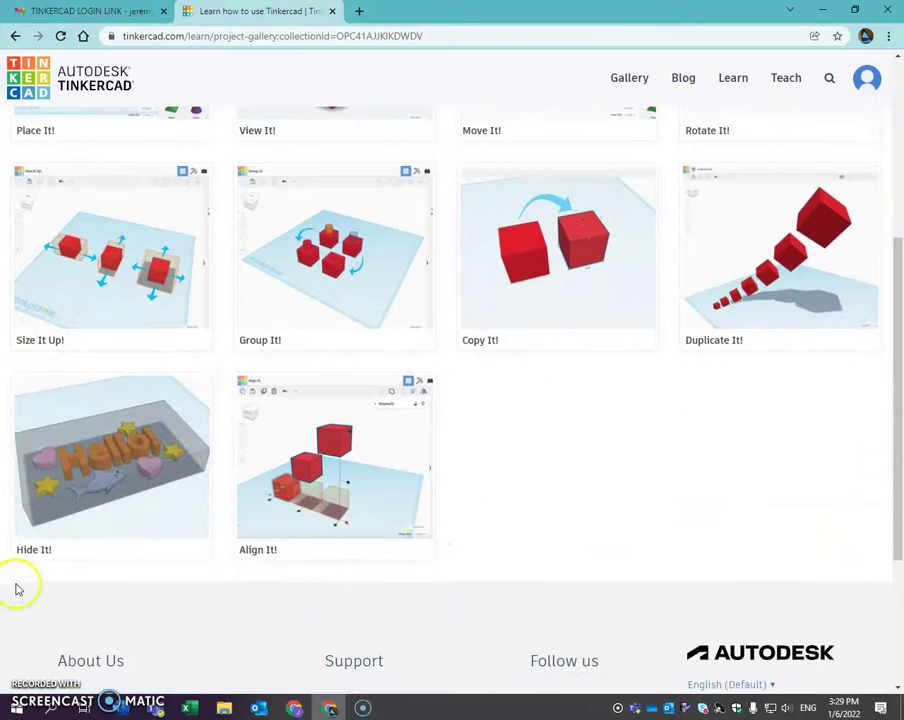
pyautogui.scroll(3, 741, 481)
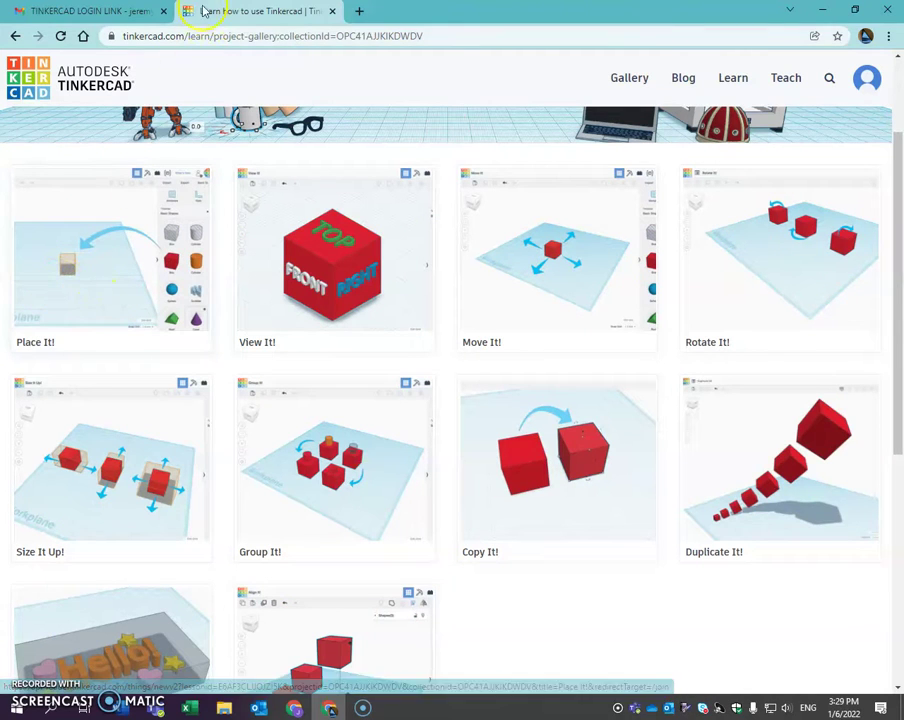
pyautogui.click(72, 291)
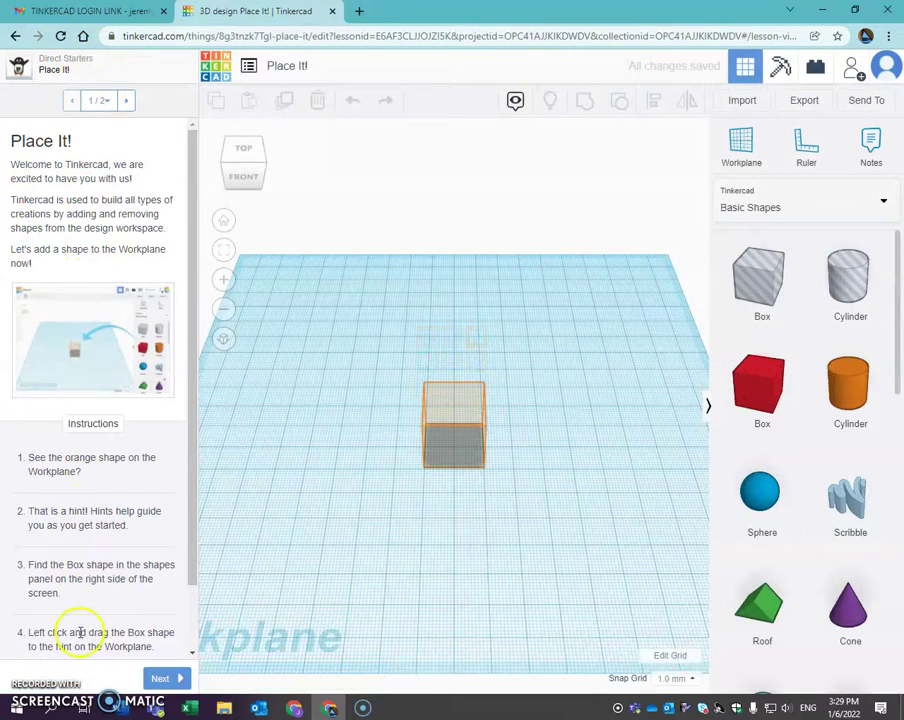
# - Review the Place It! lesson's list of steps and read its instructions to the end
pyautogui.click(100, 100)
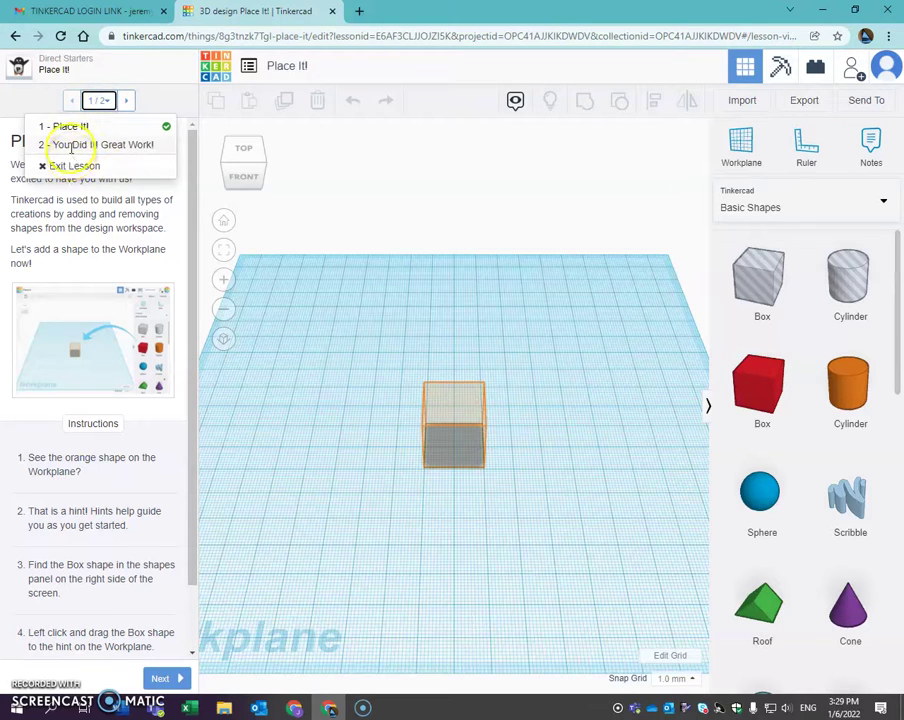
pyautogui.click(40, 98)
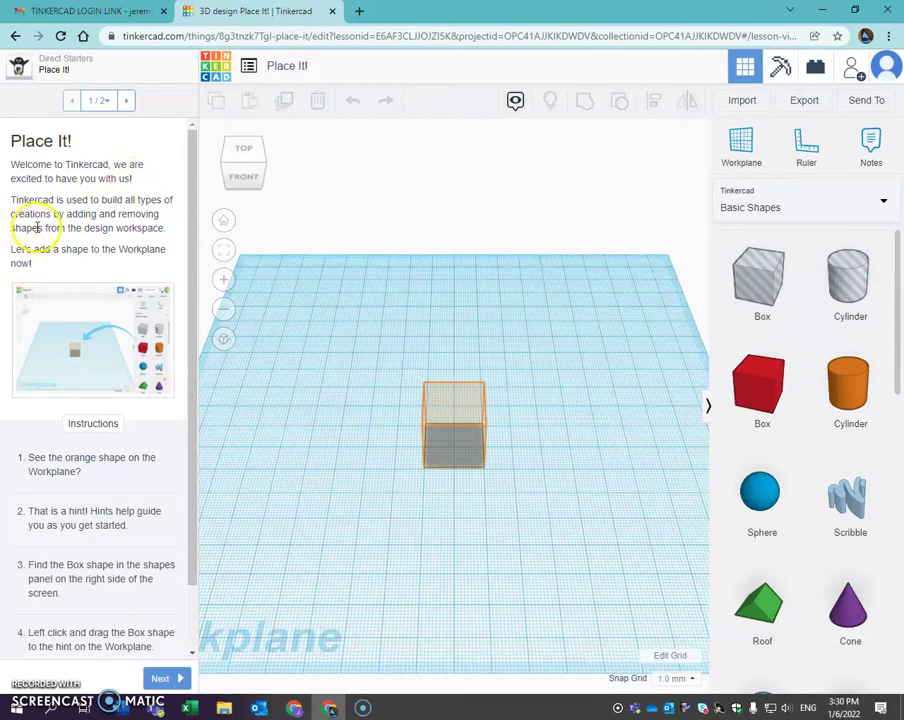
pyautogui.scroll(-1, 53, 213)
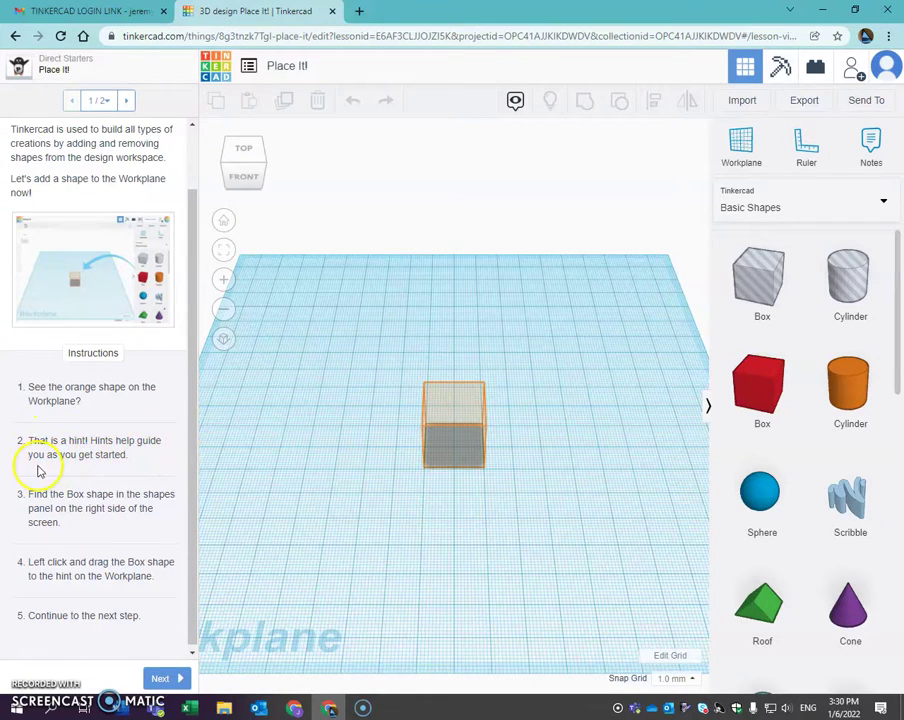
pyautogui.scroll(-1, 64, 474)
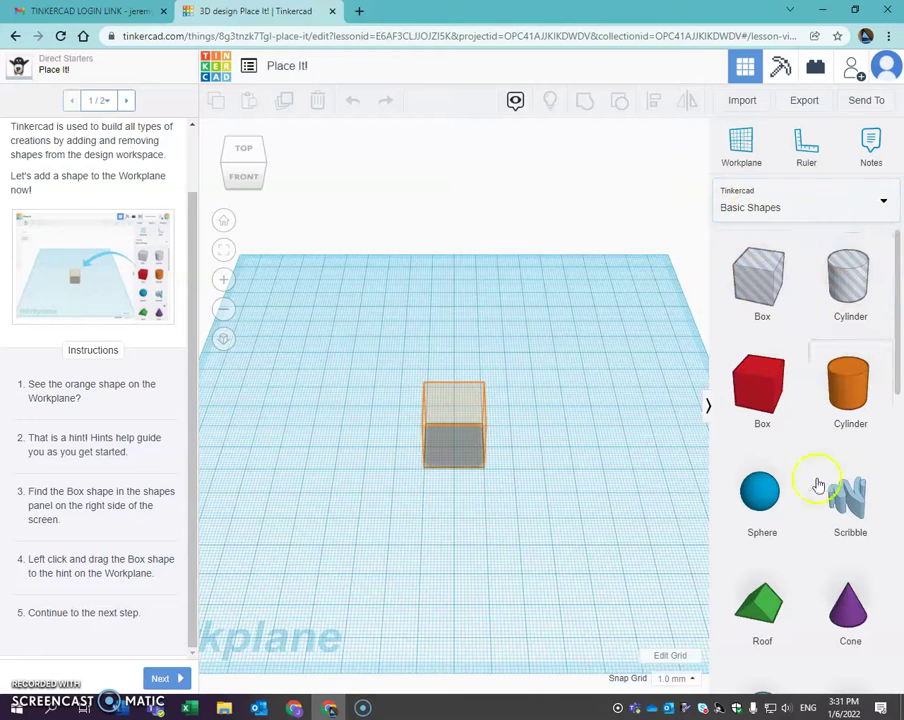
# - Place a solid red Box from the Basic Shapes collection on the orange hint on the Workplane
pyautogui.click(883, 205)
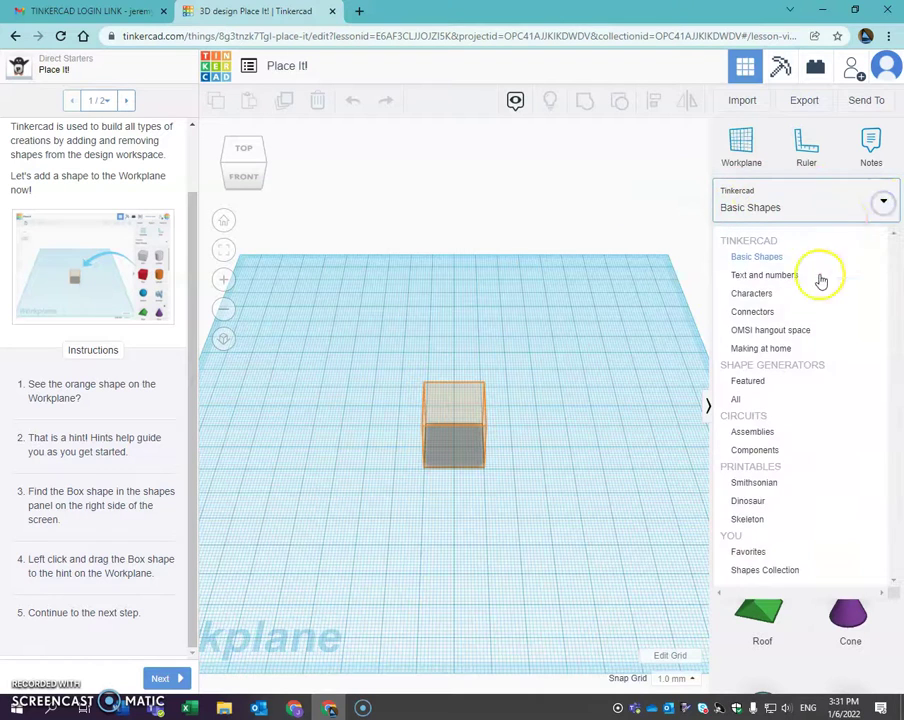
pyautogui.click(768, 257)
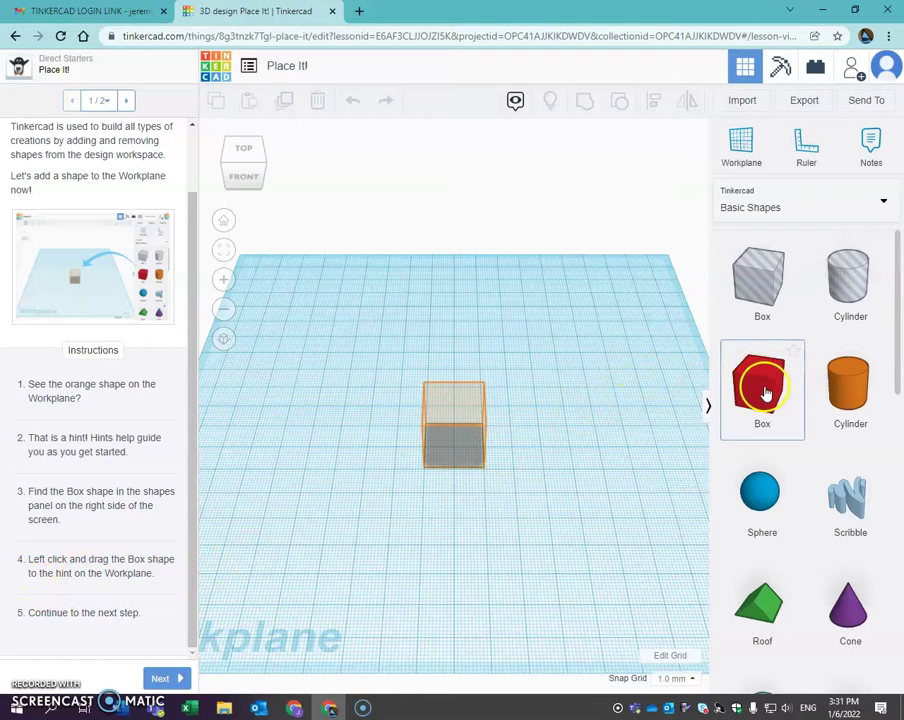
pyautogui.moveTo(729, 393); pyautogui.dragTo(453, 443)
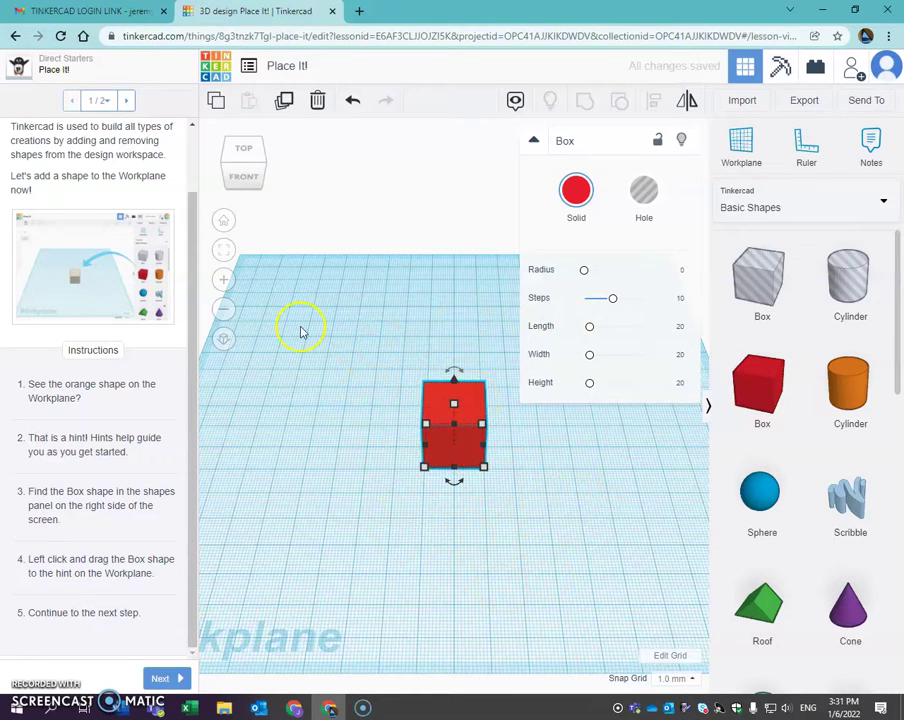
pyautogui.click(281, 513)
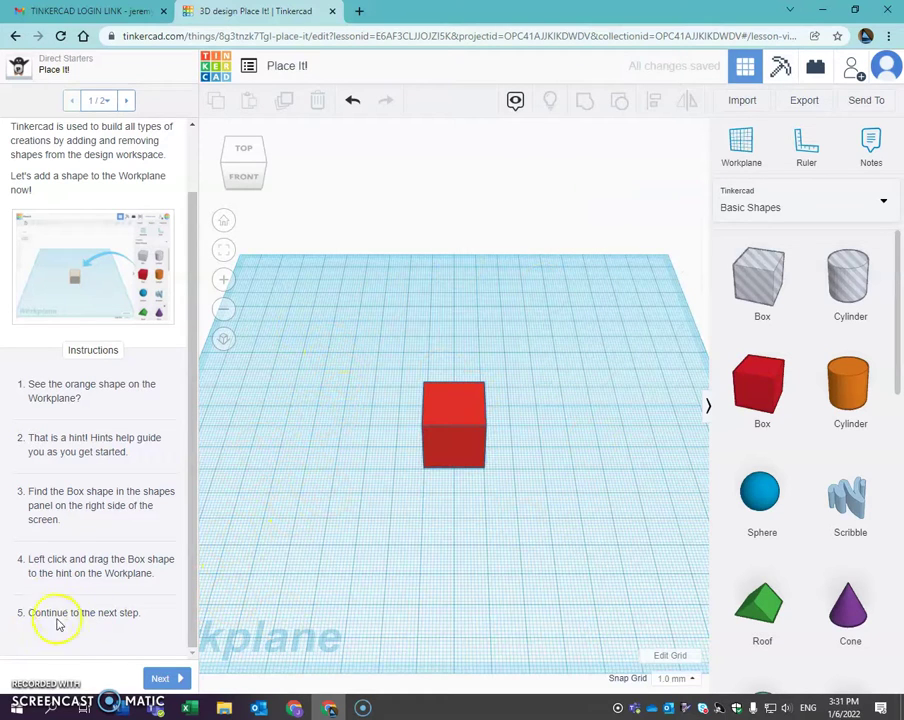
# - Finish the Place It! lesson and continue to the View It! lesson
pyautogui.click(164, 679)
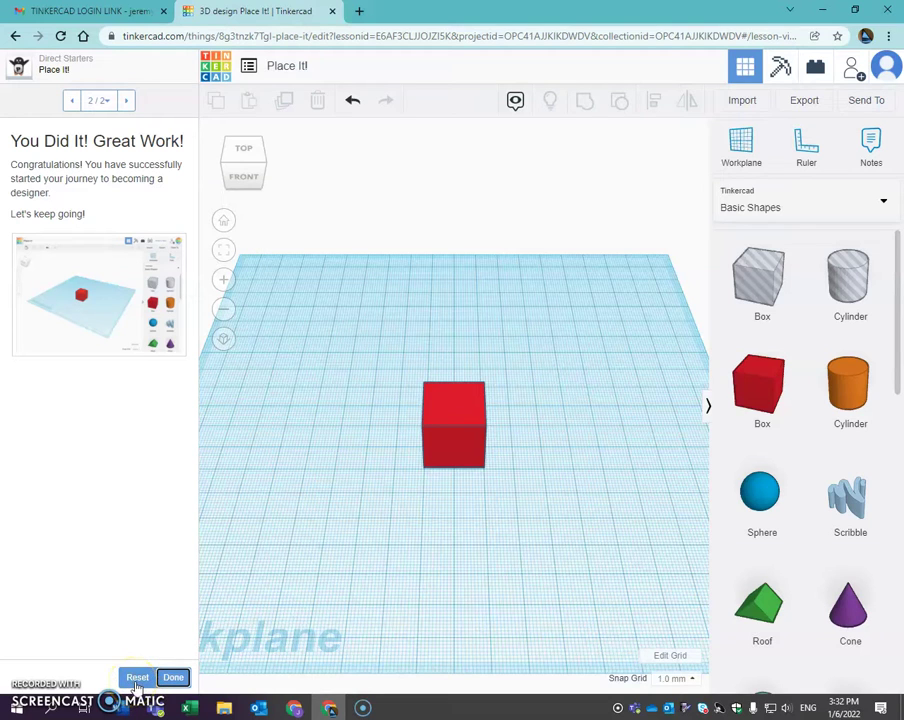
pyautogui.click(72, 100)
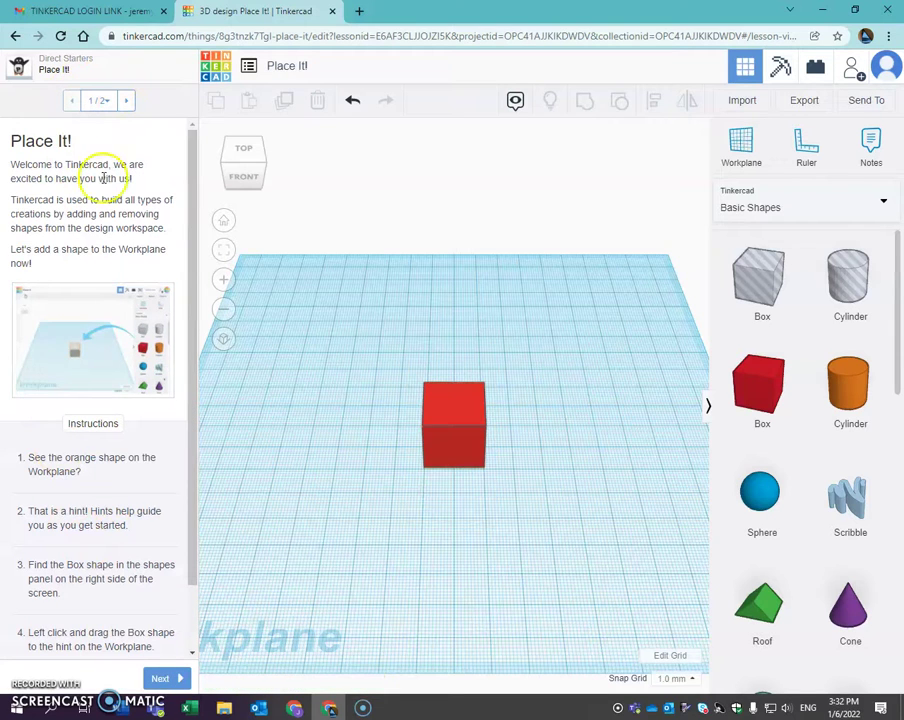
pyautogui.click(126, 100)
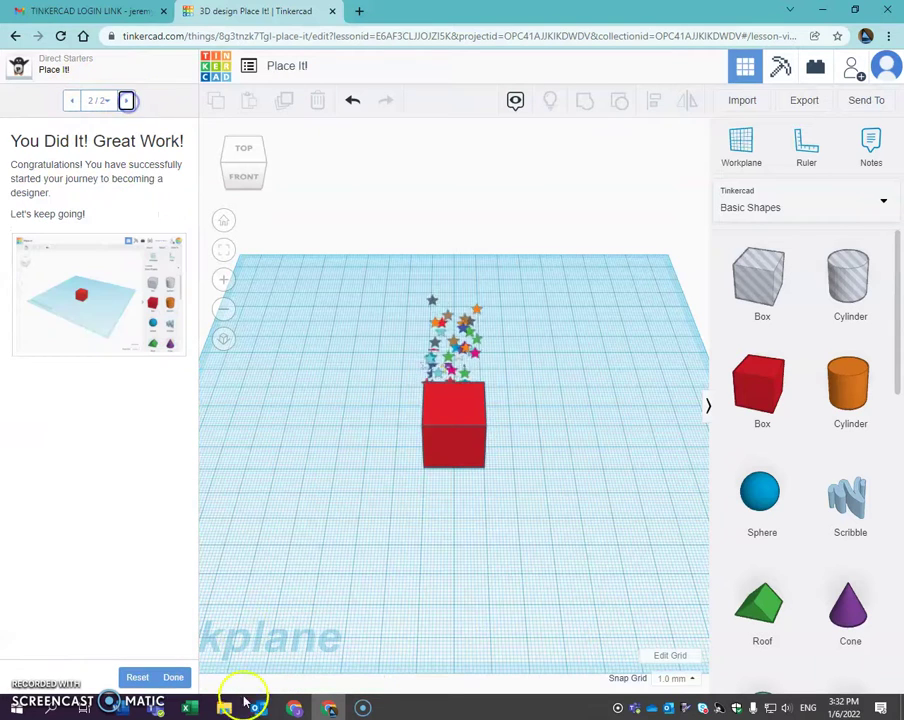
pyautogui.click(176, 678)
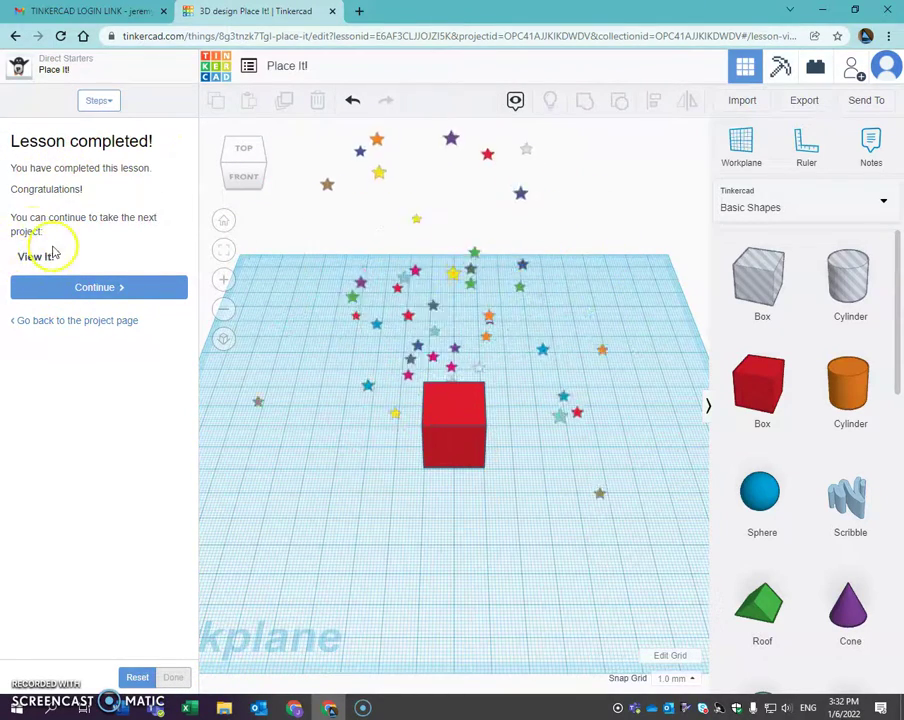
pyautogui.click(102, 291)
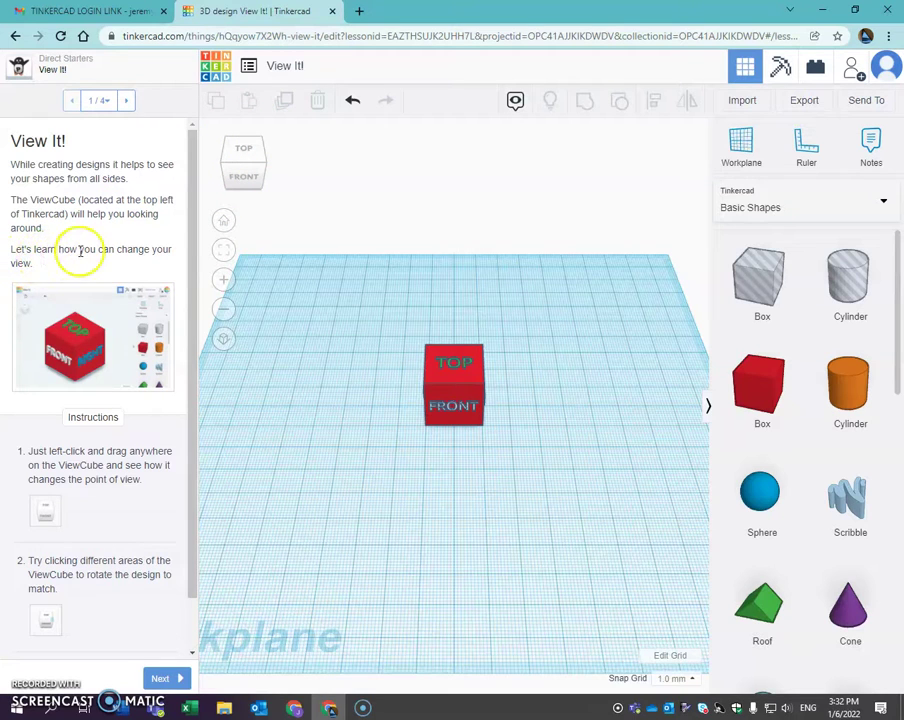
# - Practise orbiting with the ViewCube, view the labelled cube from top, front and bottom, and advance the lesson
pyautogui.scroll(-2, 88, 412)
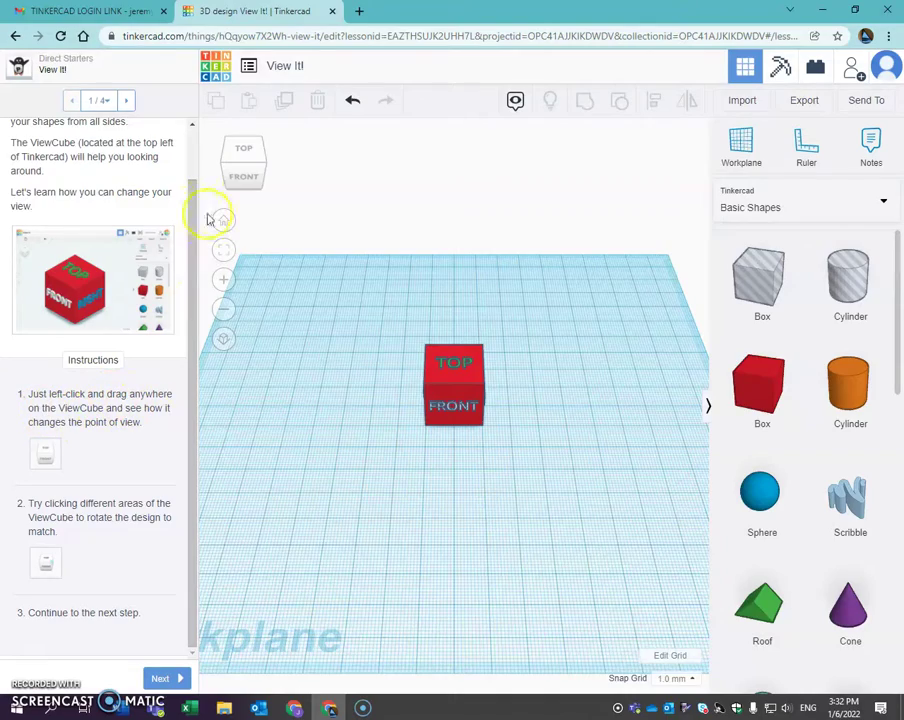
pyautogui.click(252, 174)
pyautogui.moveTo(252, 174); pyautogui.dragTo(244, 205)
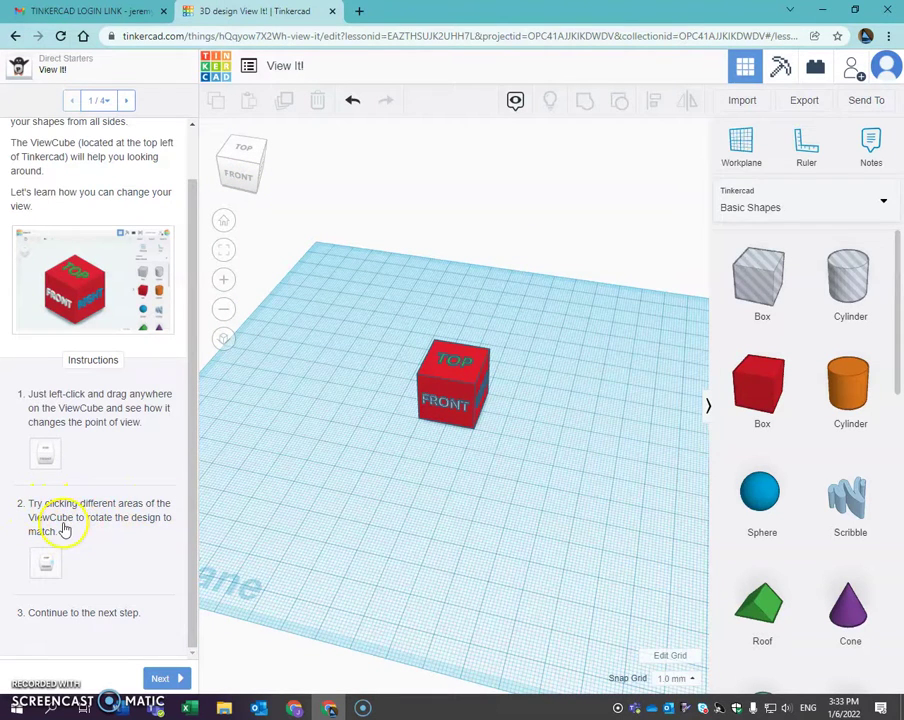
pyautogui.click(242, 150)
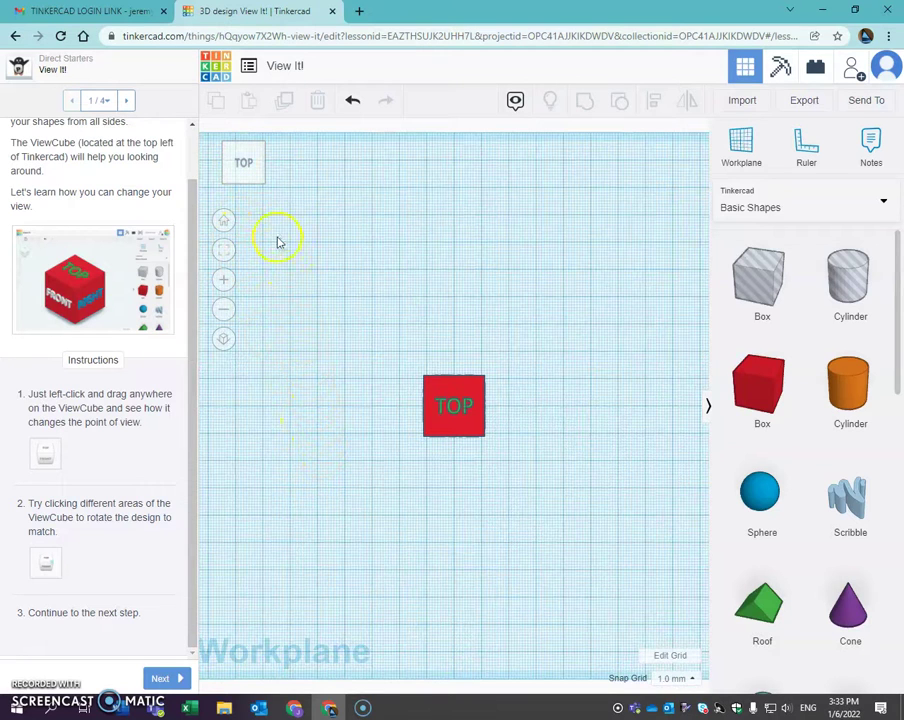
pyautogui.click(244, 192)
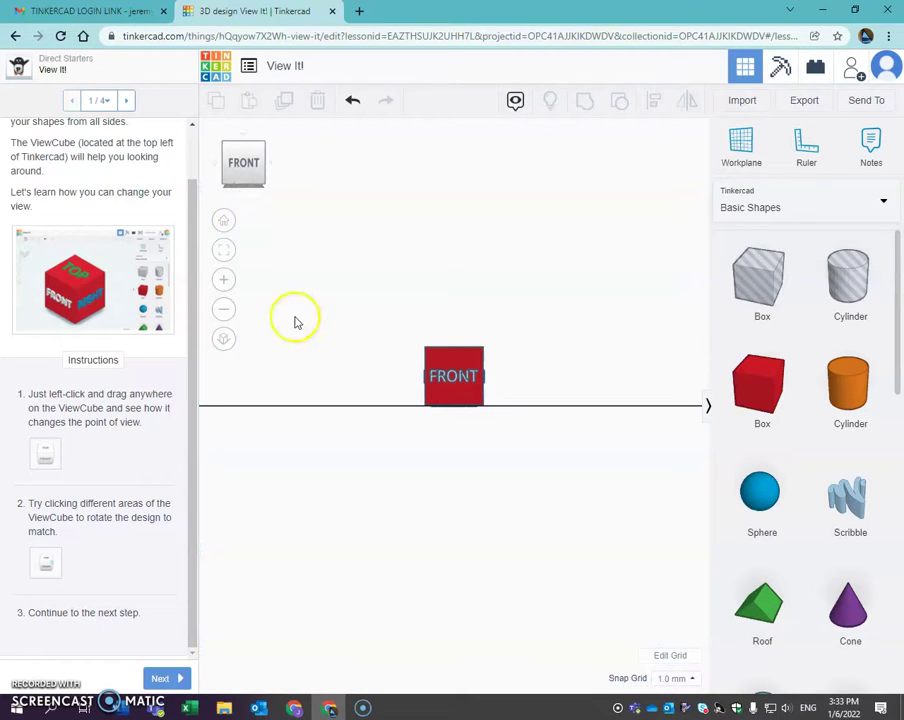
pyautogui.click(244, 196)
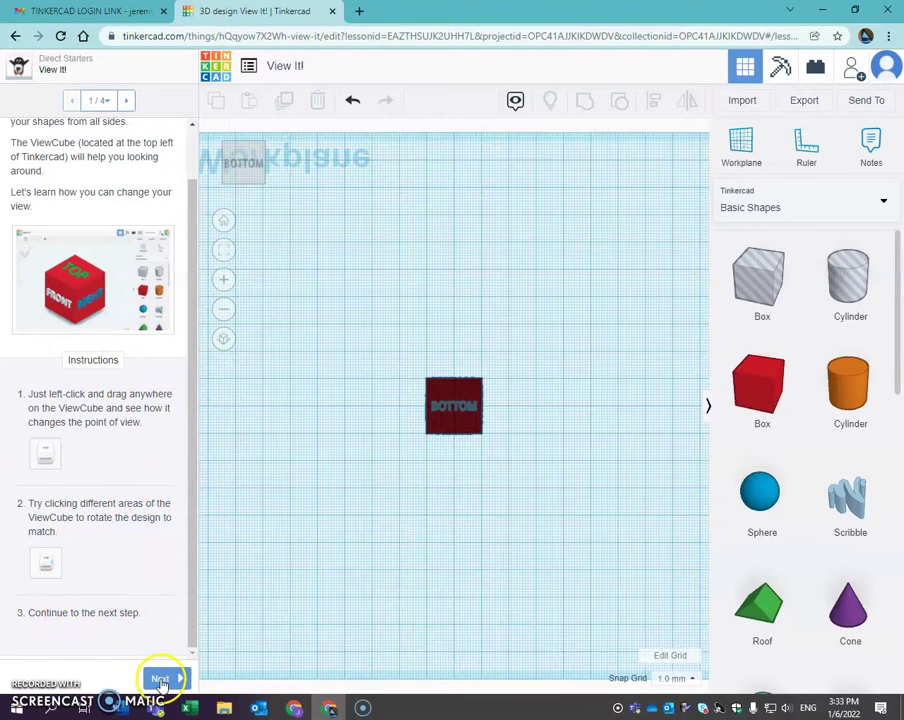
pyautogui.click(161, 680)
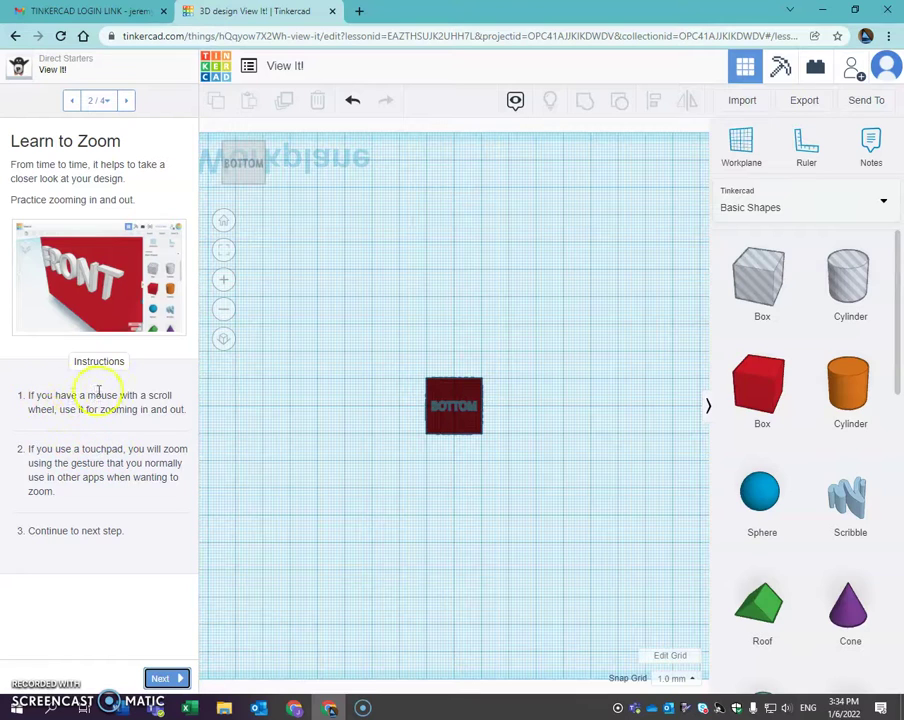
# - Orbit to an angled view of the labelled cube's front face and practise zooming in and out on it
pyautogui.moveTo(139, 449); pyautogui.dragTo(103, 459)
pyautogui.click(100, 448)
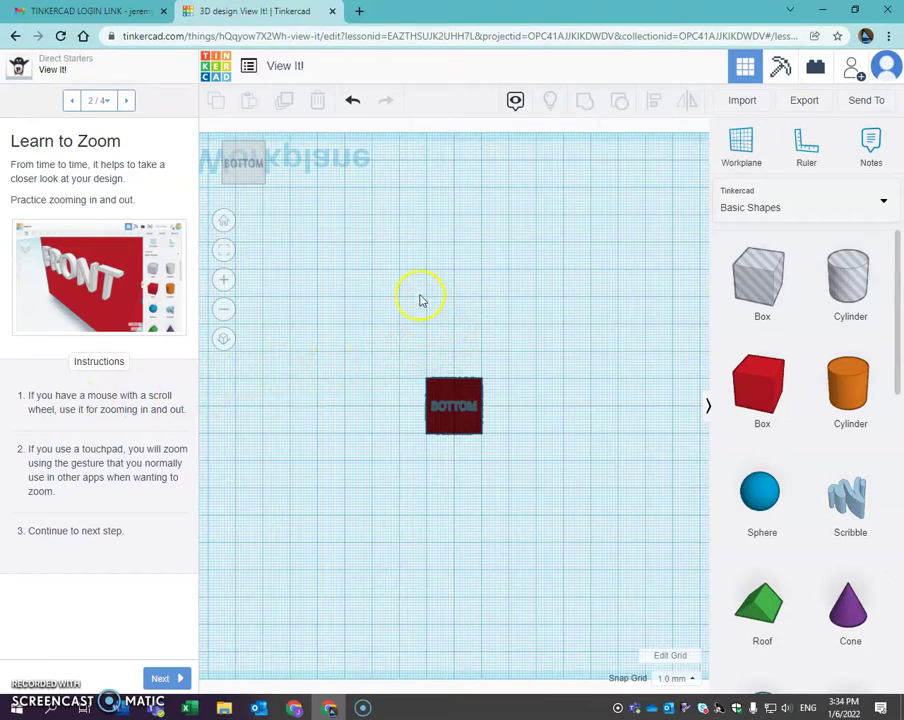
pyautogui.click(243, 165)
pyautogui.moveTo(250, 167)
pyautogui.mouseDown()
pyautogui.moveTo(250, 183)
pyautogui.moveTo(250, 173)
pyautogui.mouseUp()
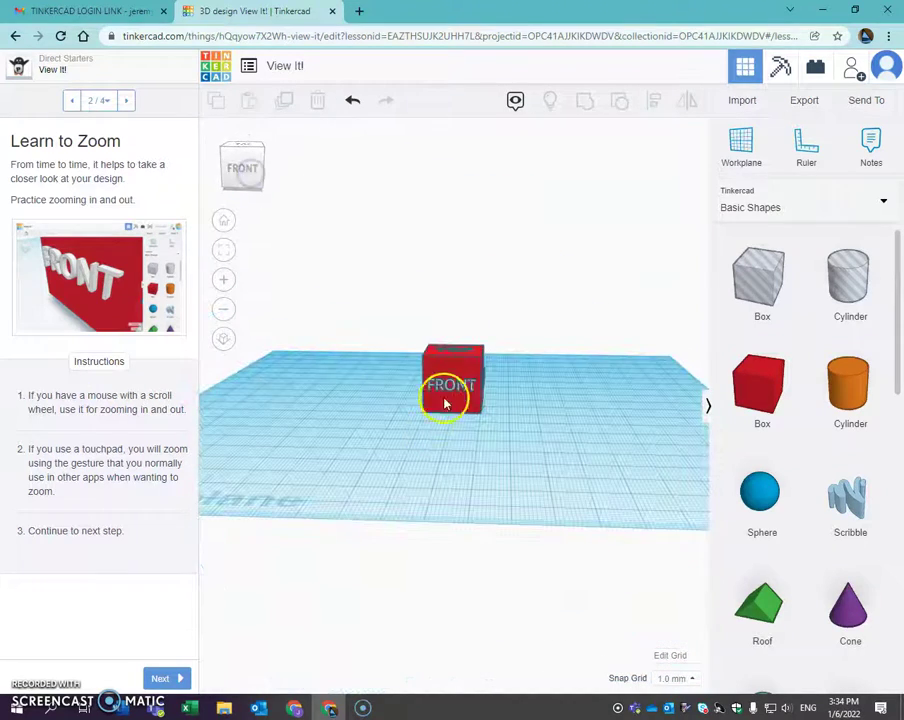
pyautogui.scroll(6, 446, 403)
pyautogui.scroll(-1, 453, 372)
pyautogui.scroll(-3, 453, 370)
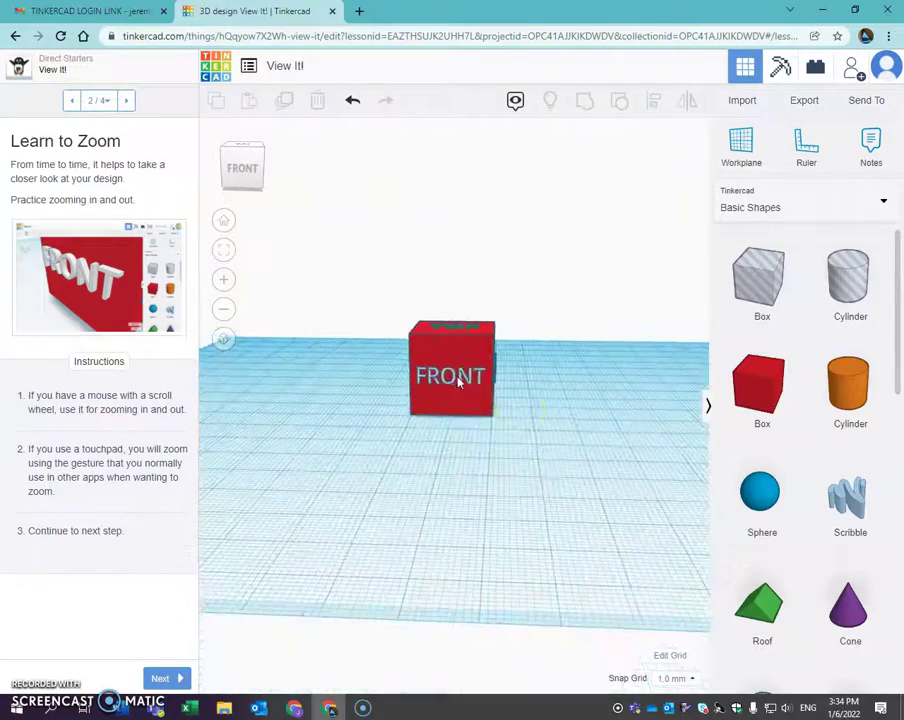
# - Zoom in and out on the labelled cube's front face and advance the View It! lesson to Let's Look Around Faster
pyautogui.scroll(3, 533, 398)
pyautogui.scroll(-2, 490, 389)
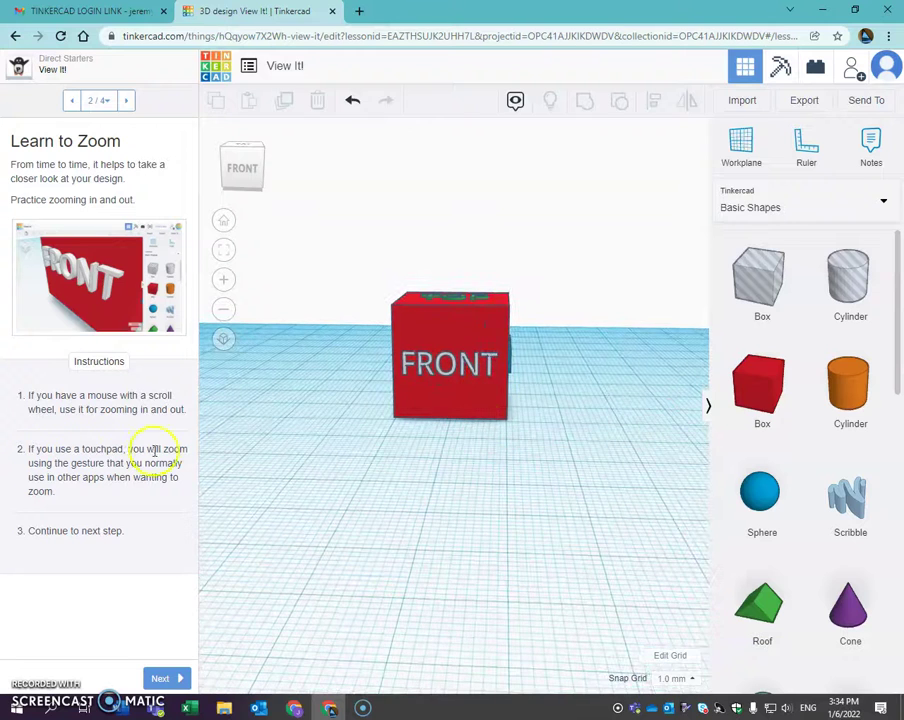
pyautogui.click(160, 680)
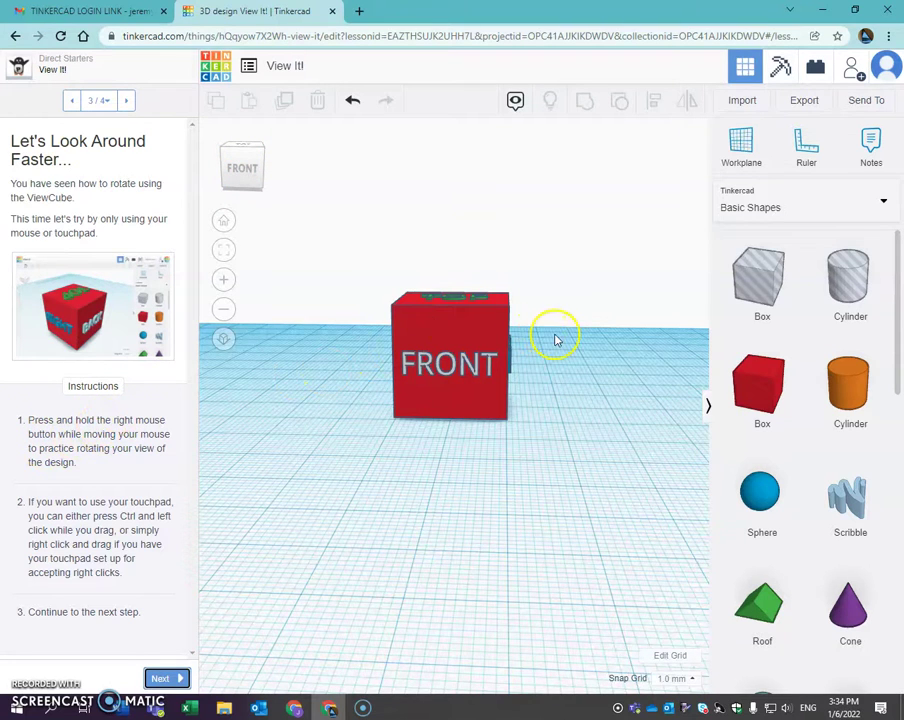
# - Practise rotating the view without the ViewCube until the labelled cube's top, front and right faces show, and zoom in and out
pyautogui.moveTo(566, 352)
pyautogui.mouseDown(button='right')
pyautogui.moveTo(488, 396)
pyautogui.moveTo(434, 380)
pyautogui.moveTo(412, 340)
pyautogui.moveTo(412, 306)
pyautogui.moveTo(426, 294)
pyautogui.moveTo(477, 312)
pyautogui.moveTo(527, 352)
pyautogui.moveTo(550, 353)
pyautogui.mouseUp(button='right')
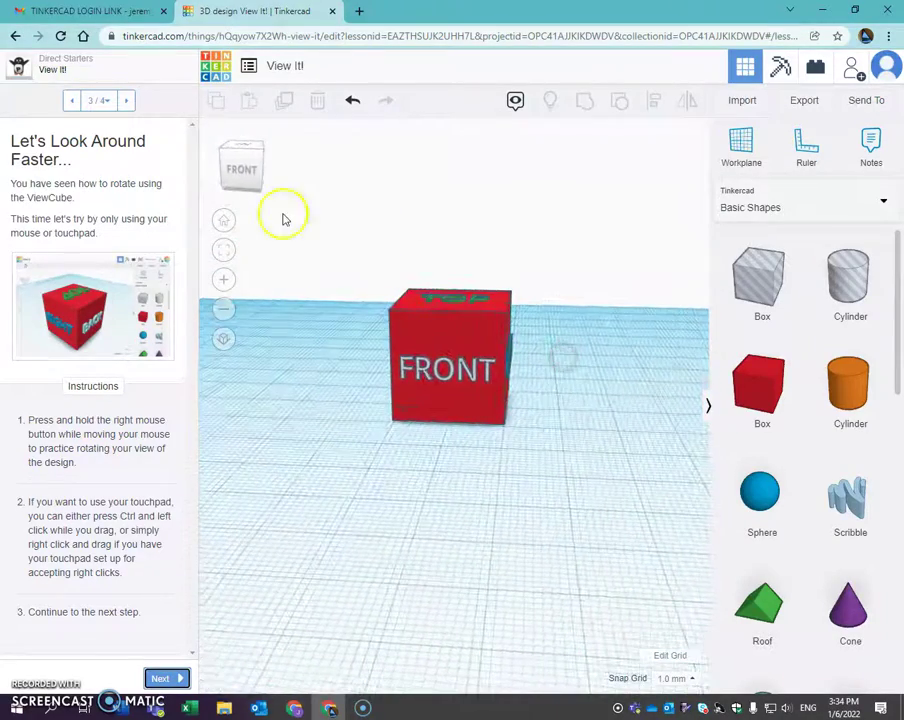
pyautogui.moveTo(493, 353); pyautogui.dragTo(446, 365, button='right')
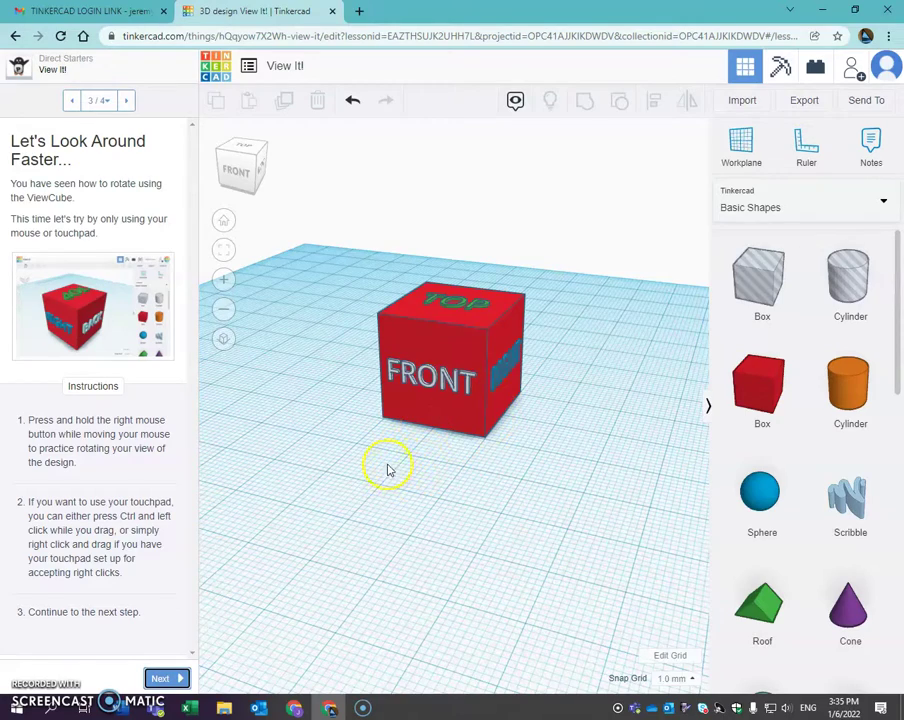
pyautogui.scroll(3, 442, 385)
pyautogui.scroll(-3, 442, 385)
pyautogui.scroll(1, 440, 400)
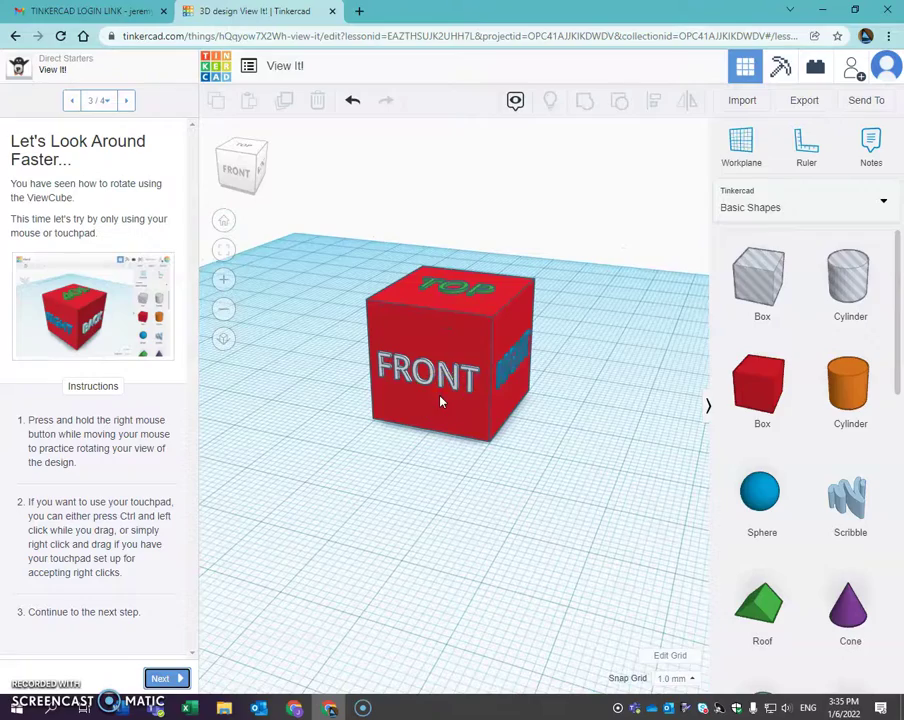
# - Practise panning the view across the Workplane and zooming out and back in around the labelled cube
pyautogui.moveTo(438, 402); pyautogui.dragTo(482, 350, button='middle')
pyautogui.scroll(-3, 479, 352)
pyautogui.scroll(-2, 480, 368)
pyautogui.scroll(5, 479, 360)
pyautogui.moveTo(476, 355); pyautogui.dragTo(459, 342, button='middle')
pyautogui.scroll(-3, 459, 342)
pyautogui.scroll(4, 459, 343)
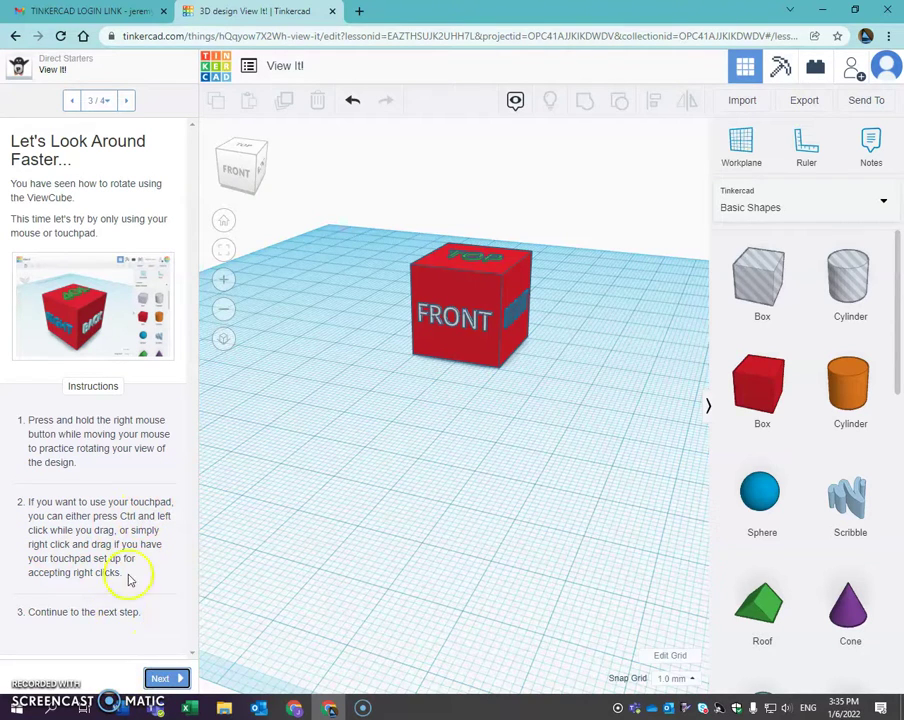
# - Complete the View It! lesson and continue into the Move It! lesson up to its Move Each Box step
pyautogui.click(166, 679)
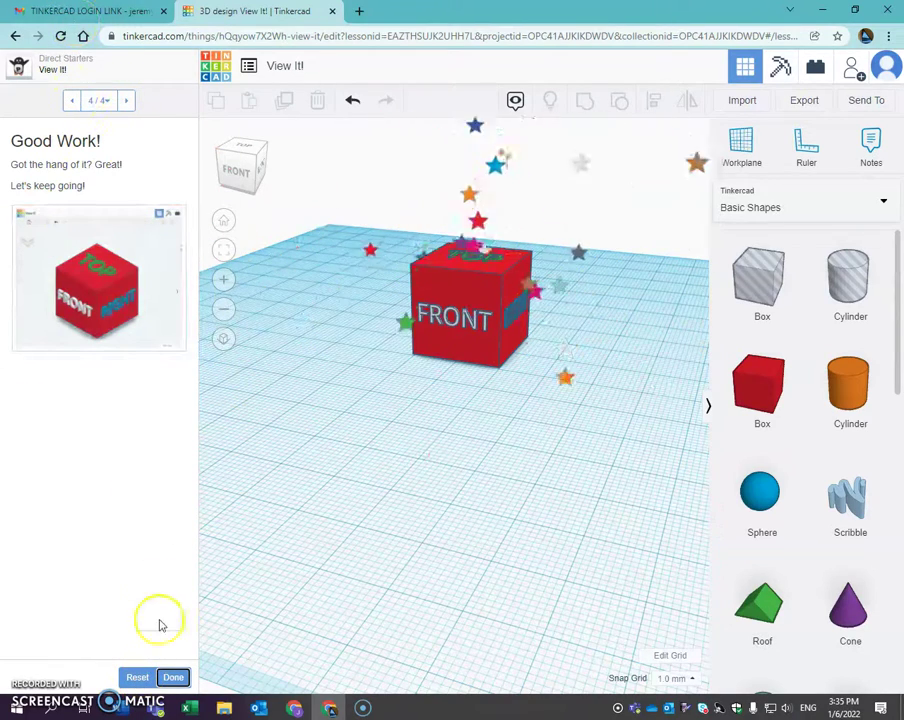
pyautogui.click(173, 679)
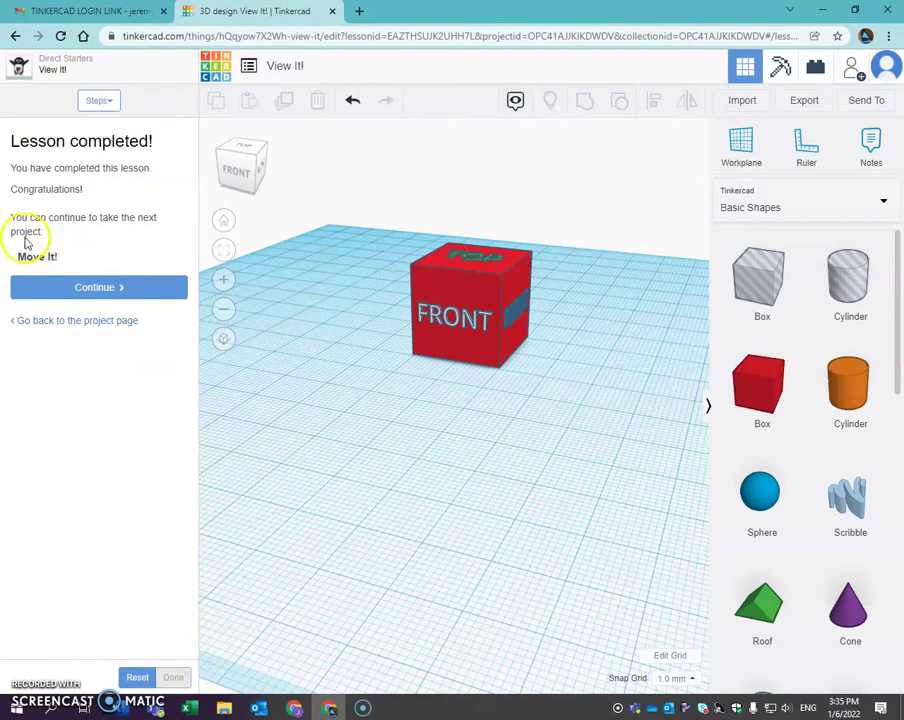
pyautogui.click(100, 287)
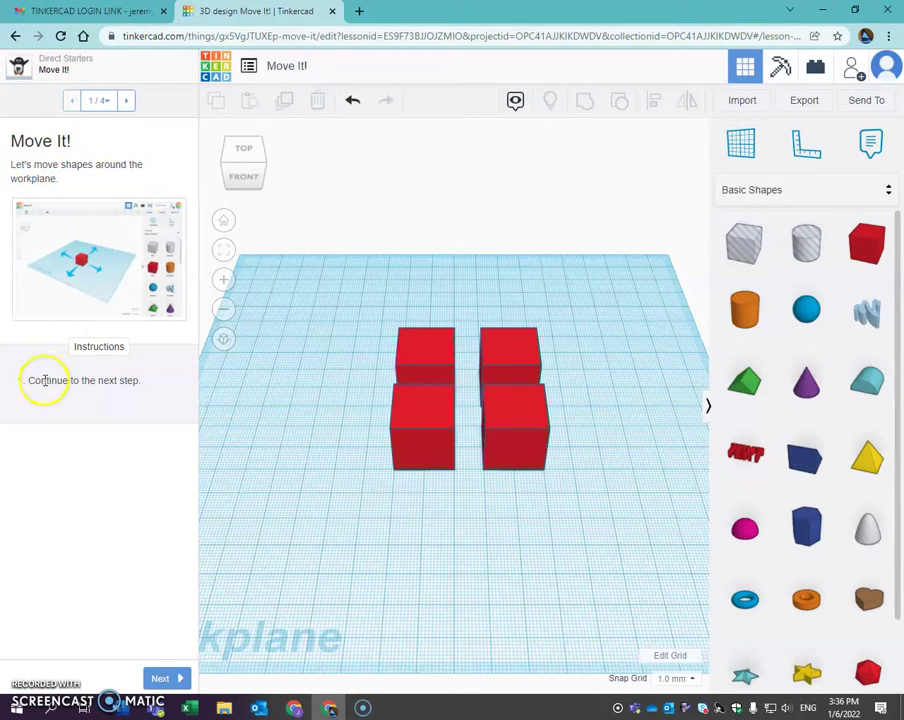
pyautogui.click(162, 678)
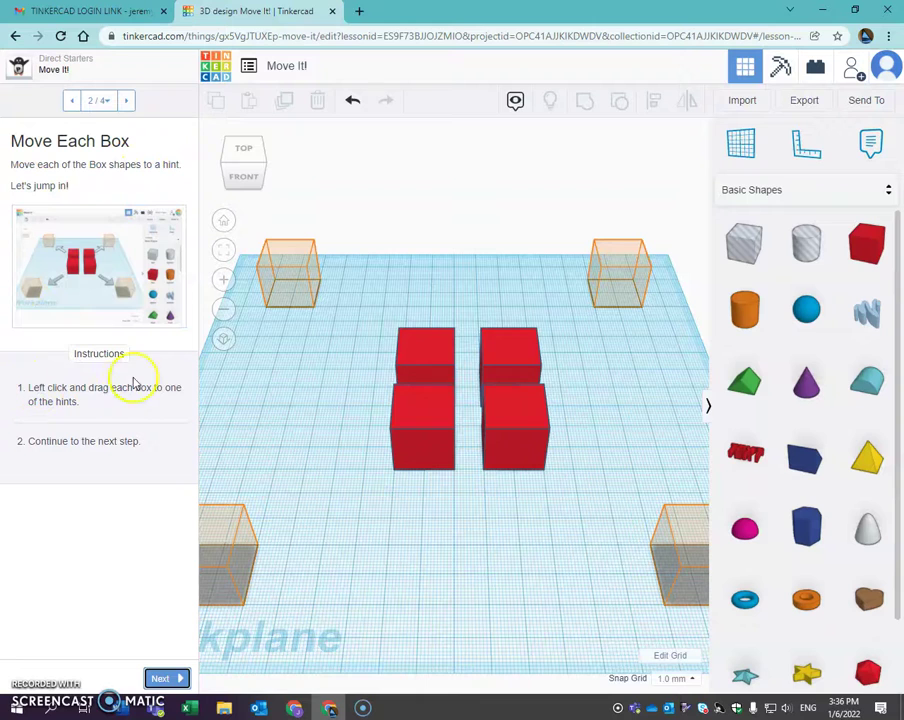
# - Move the two rear red boxes onto the orange hints in the Workplane's back corners and collapse the Shape settings
pyautogui.moveTo(428, 350); pyautogui.dragTo(290, 259)
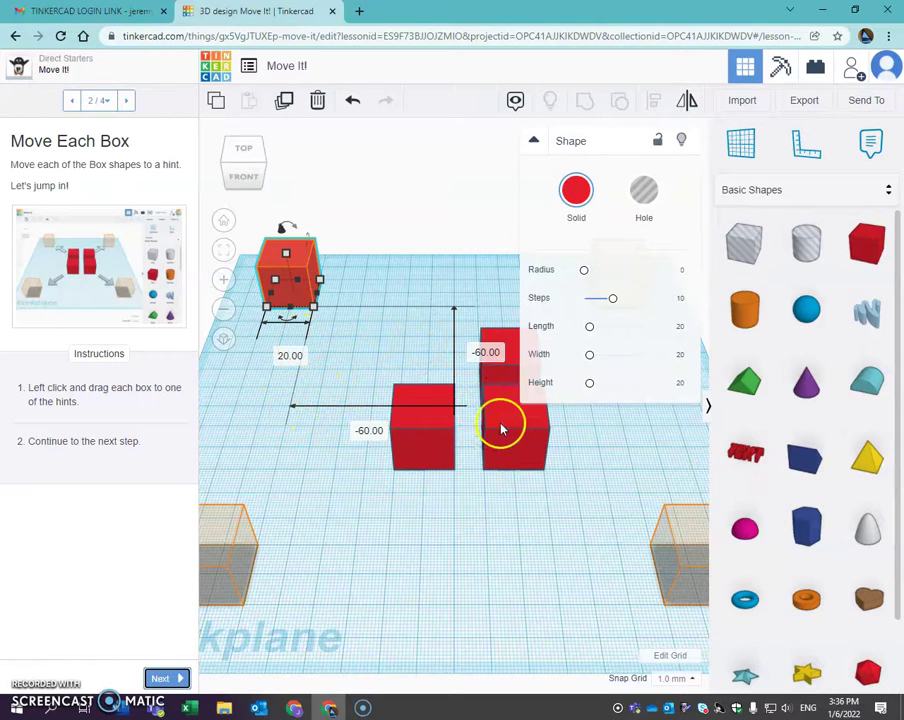
pyautogui.click(423, 543)
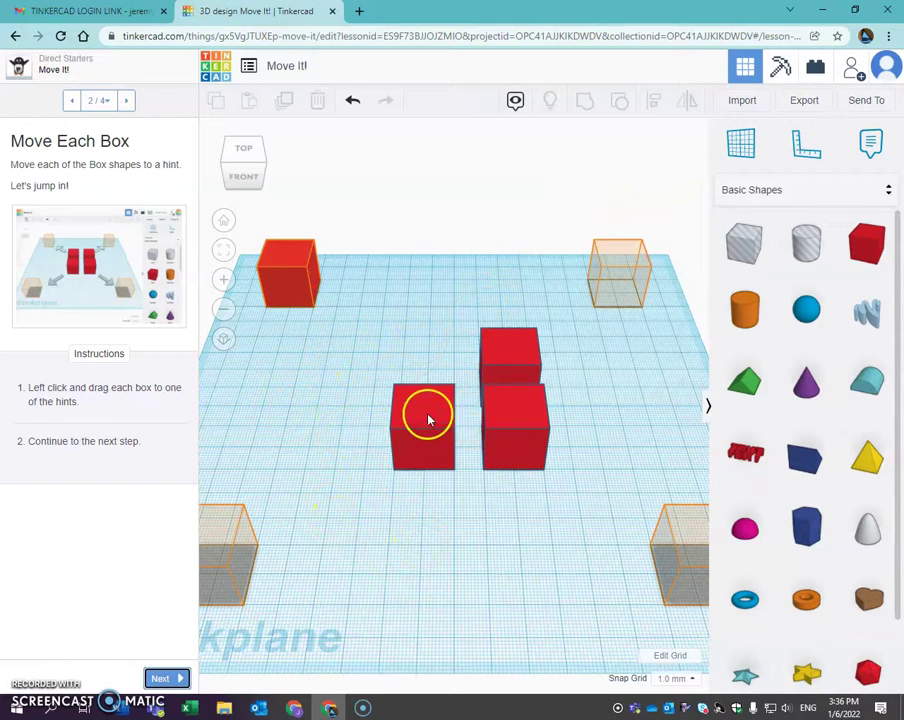
pyautogui.moveTo(530, 326); pyautogui.dragTo(616, 252)
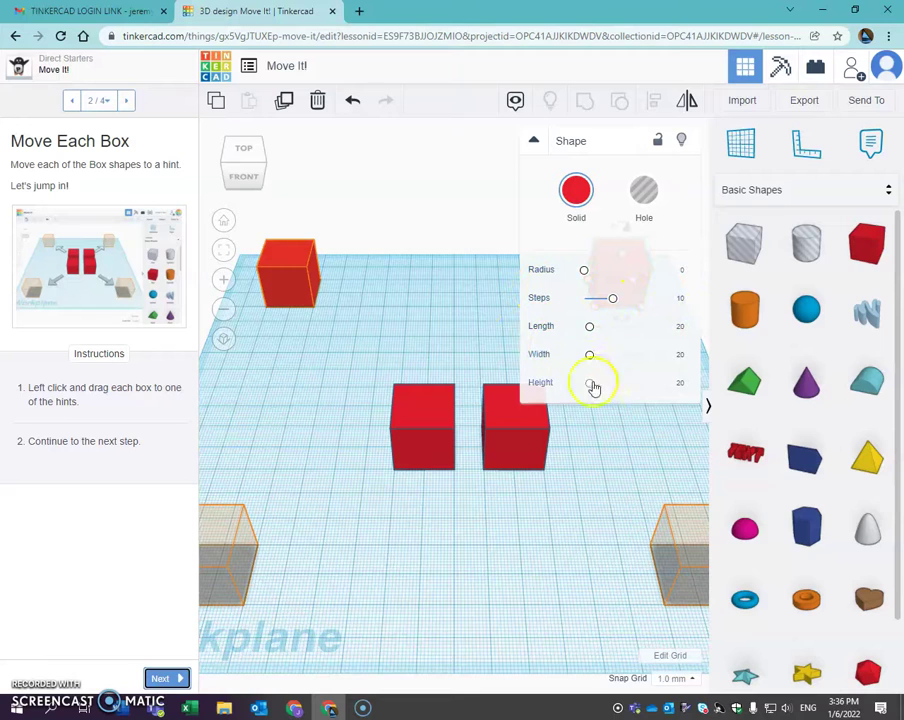
pyautogui.click(535, 141)
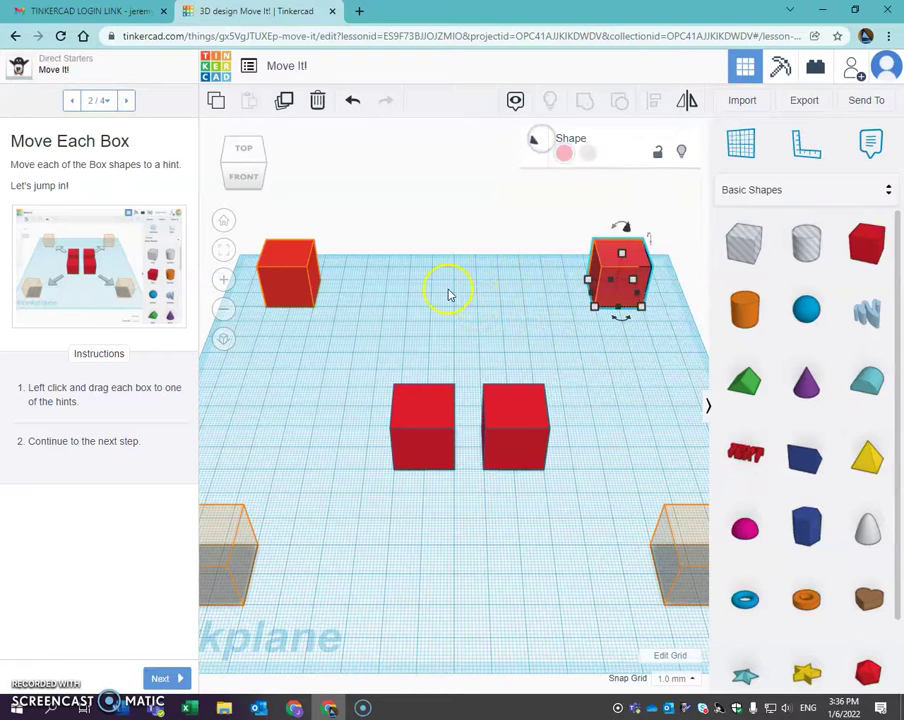
# - Shift the back-right box 1 mm sideways off its hint, examine the misalignment up close, and line it up again
pyautogui.click(618, 256)
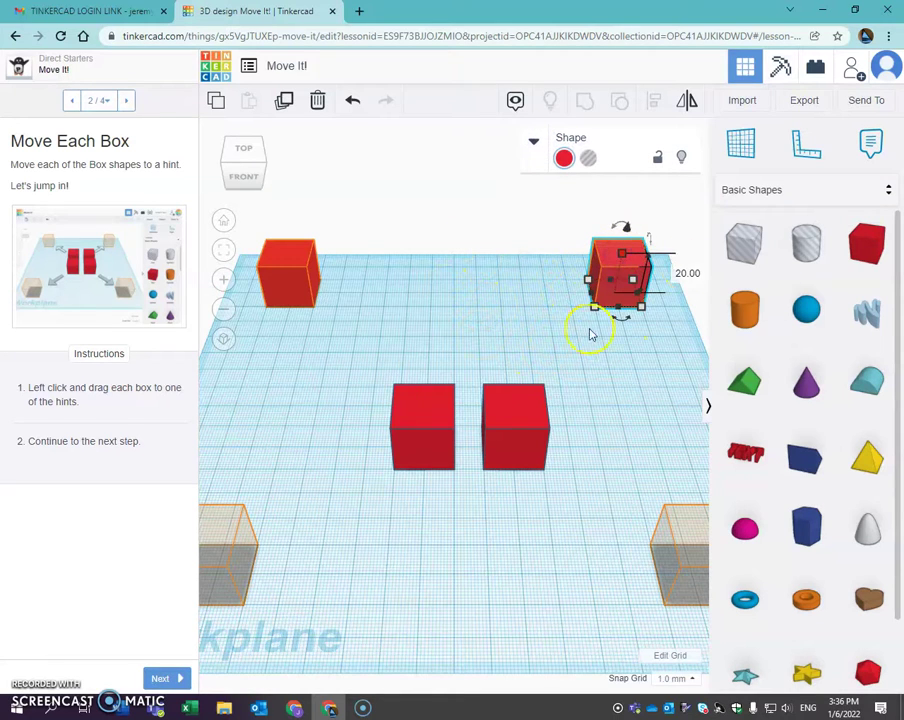
pyautogui.moveTo(612, 252)
pyautogui.mouseDown()
pyautogui.moveTo(622, 250)
pyautogui.moveTo(617, 258)
pyautogui.moveTo(602, 248)
pyautogui.moveTo(612, 254)
pyautogui.mouseUp()
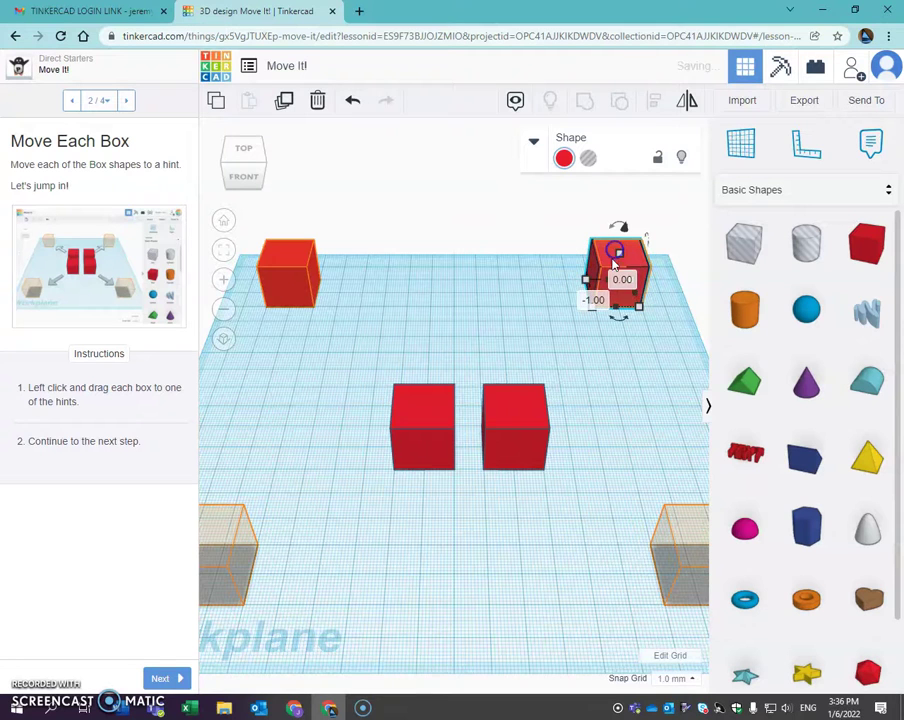
pyautogui.scroll(5, 648, 268)
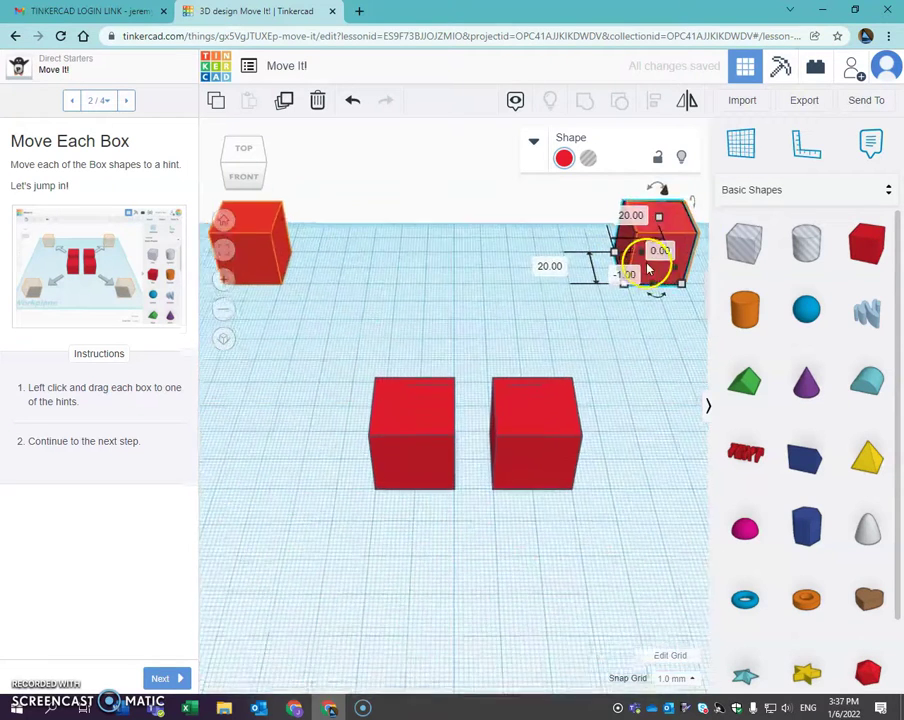
pyautogui.moveTo(613, 274); pyautogui.dragTo(423, 374, button='middle')
pyautogui.scroll(4, 527, 250)
pyautogui.moveTo(541, 256); pyautogui.dragTo(422, 436, button='middle')
pyautogui.scroll(2, 436, 346)
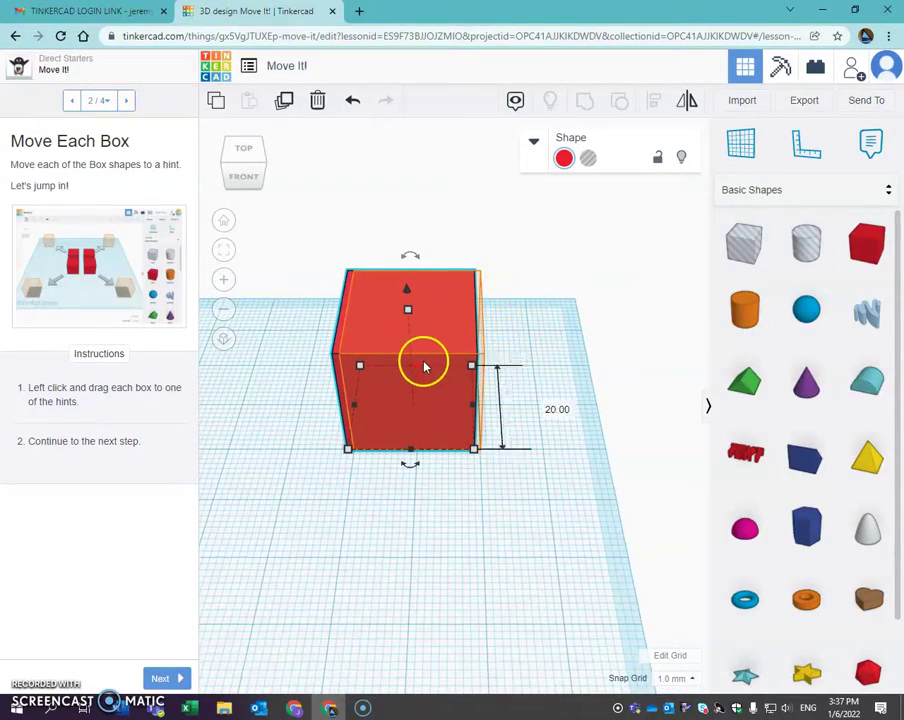
pyautogui.click(288, 457)
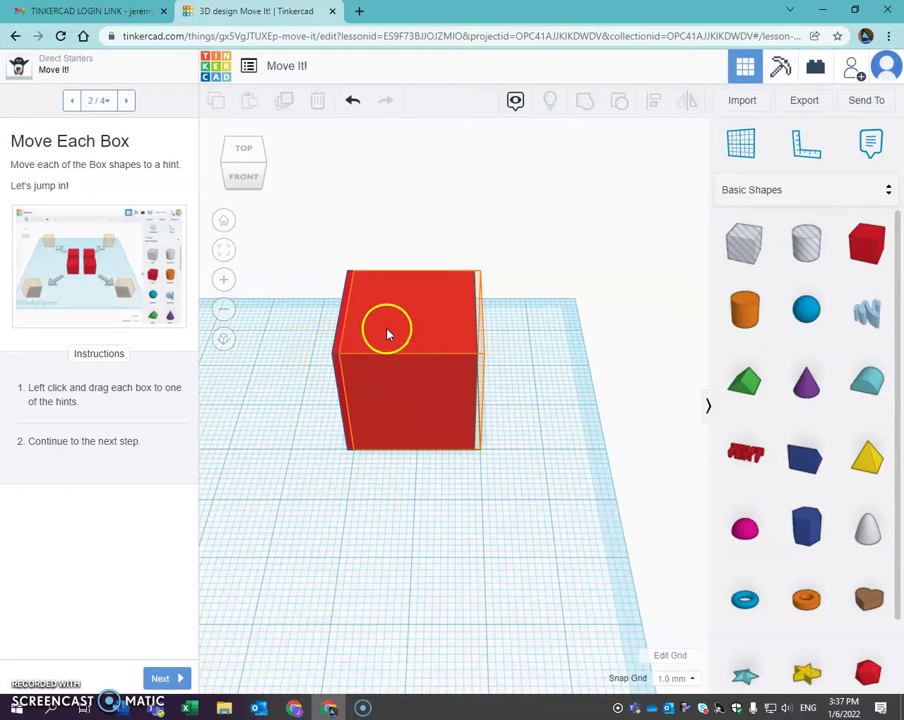
pyautogui.click(416, 318)
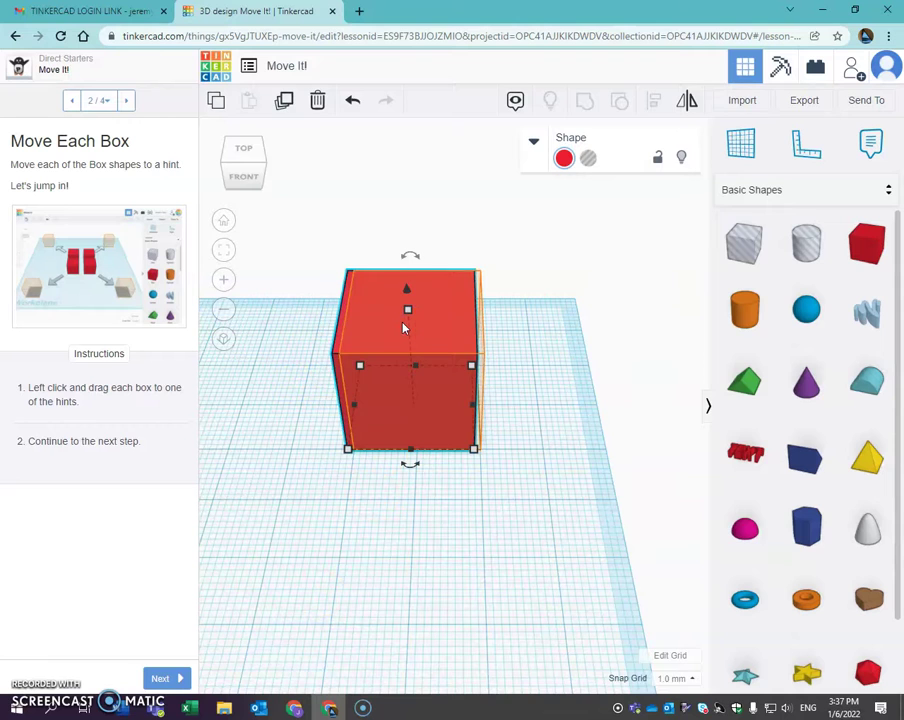
pyautogui.click(346, 518)
# - Move the front-right red box onto the orange hint in the Workplane's front-right corner
pyautogui.moveTo(500, 502); pyautogui.dragTo(412, 399, button='right')
pyautogui.moveTo(499, 431); pyautogui.dragTo(395, 362, button='middle')
pyautogui.moveTo(395, 368); pyautogui.dragTo(521, 319, button='right')
pyautogui.moveTo(398, 352); pyautogui.dragTo(467, 363, button='right')
pyautogui.moveTo(266, 369); pyautogui.dragTo(504, 499)
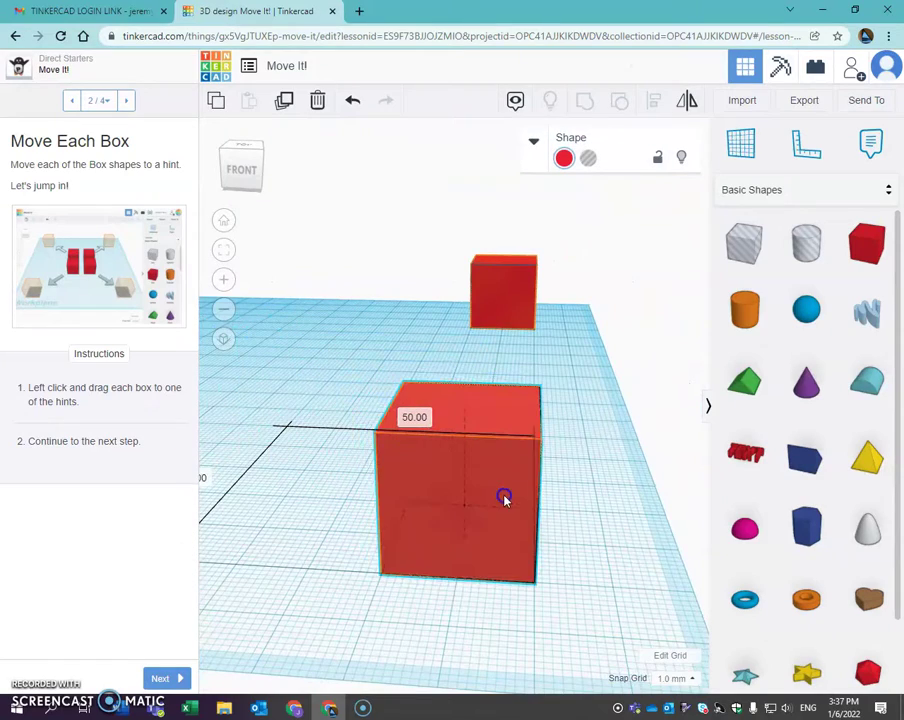
pyautogui.click(323, 380)
# - Move the last red box onto the orange hint in the Workplane's front-left corner
pyautogui.moveTo(335, 352); pyautogui.dragTo(423, 262, button='right')
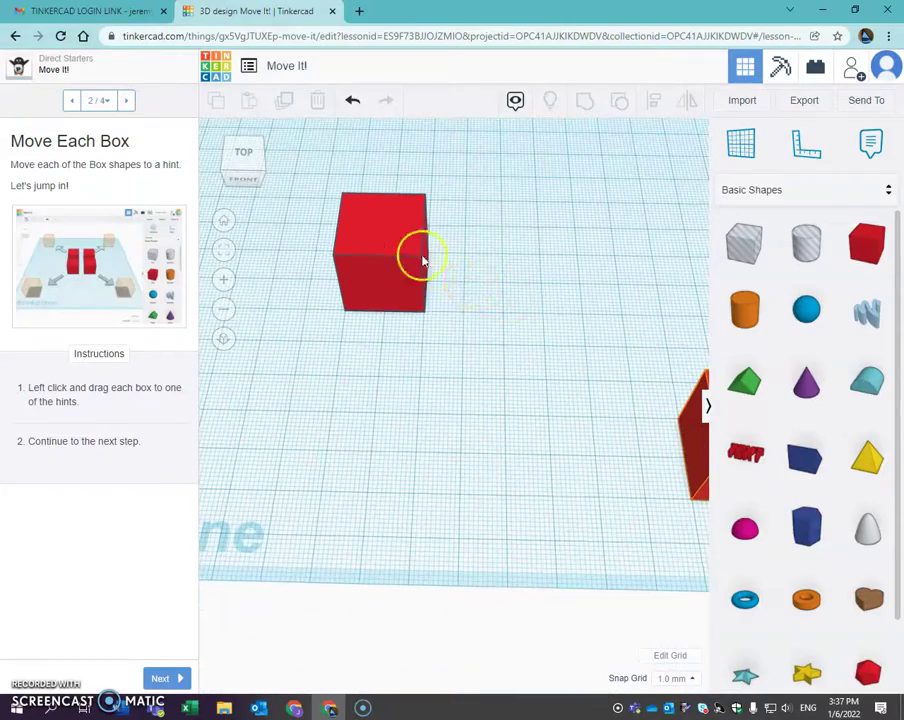
pyautogui.moveTo(378, 262); pyautogui.dragTo(335, 355)
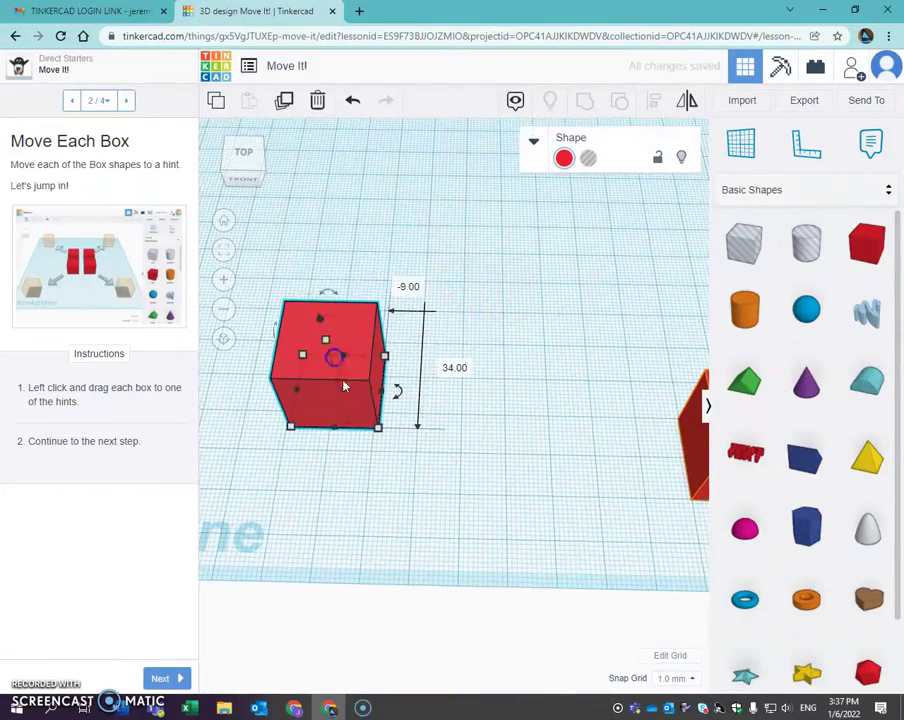
pyautogui.moveTo(335, 355); pyautogui.dragTo(313, 503, button='right')
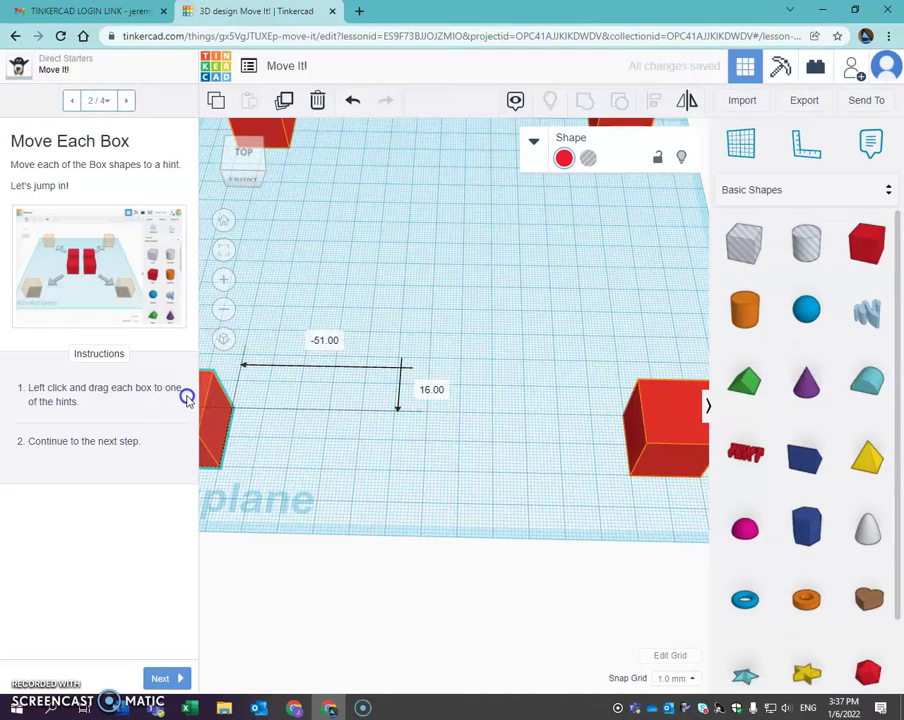
pyautogui.click(423, 220)
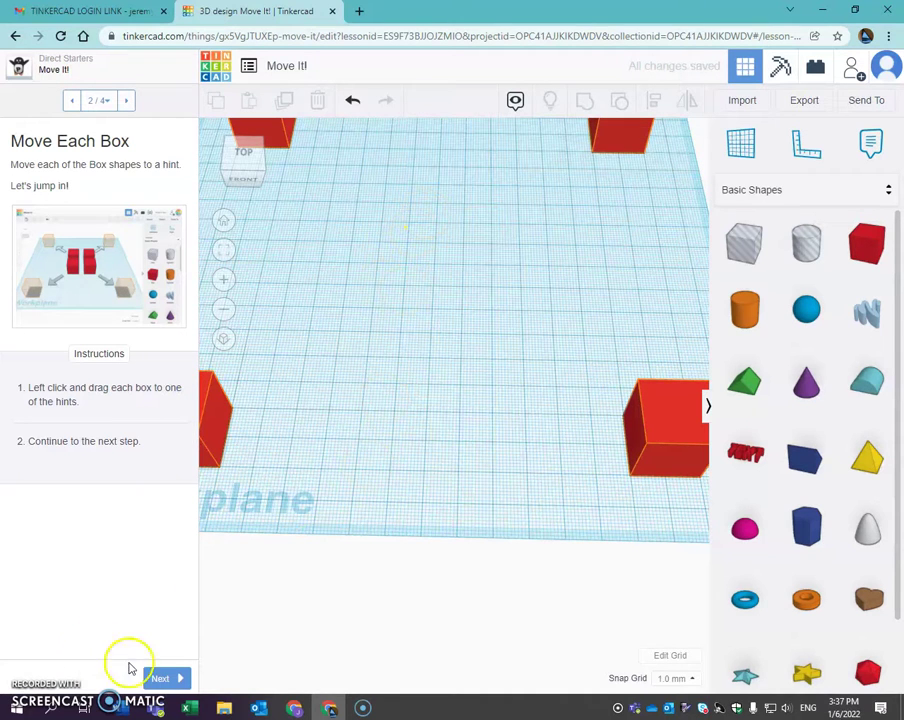
# - Check that all four boxes fill their corner hints and advance the lesson to Move Box Height
pyautogui.moveTo(402, 308); pyautogui.dragTo(407, 335, button='right')
pyautogui.moveTo(436, 510); pyautogui.dragTo(462, 405, button='right')
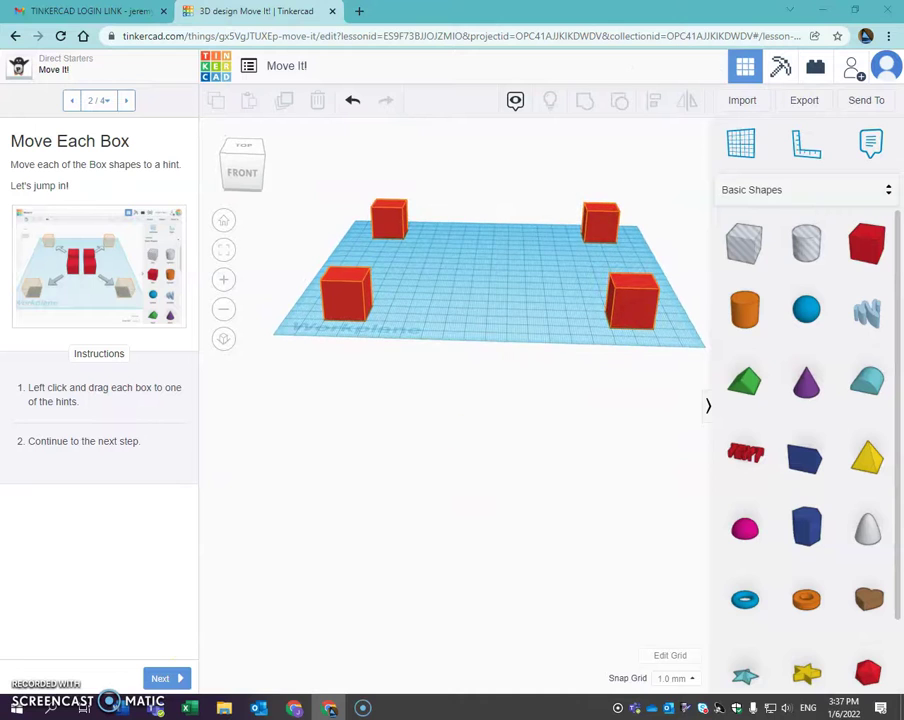
pyautogui.moveTo(470, 265); pyautogui.dragTo(453, 353, button='right')
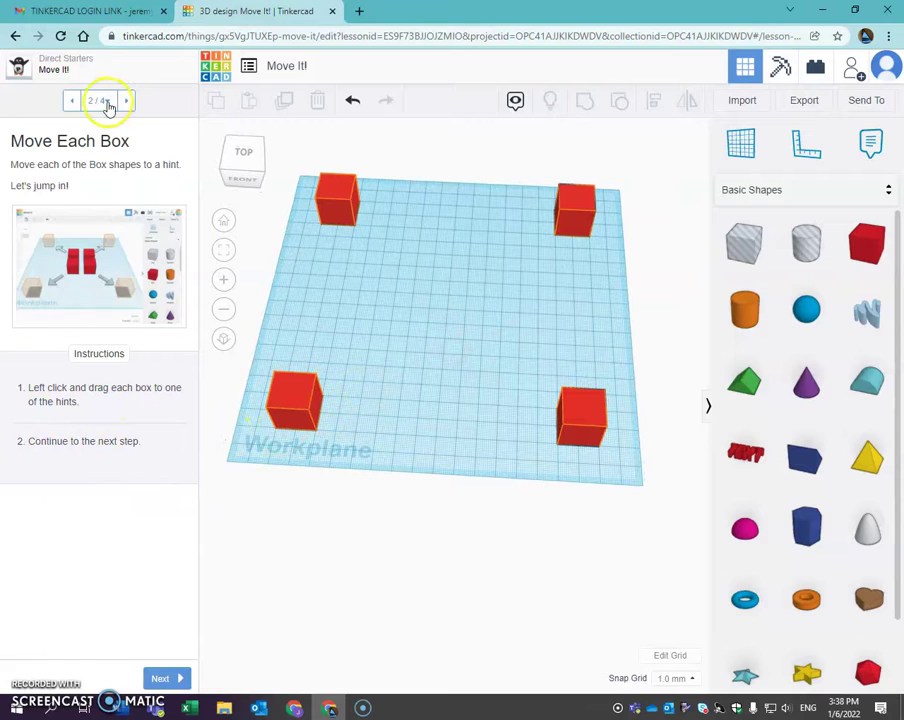
pyautogui.click(163, 679)
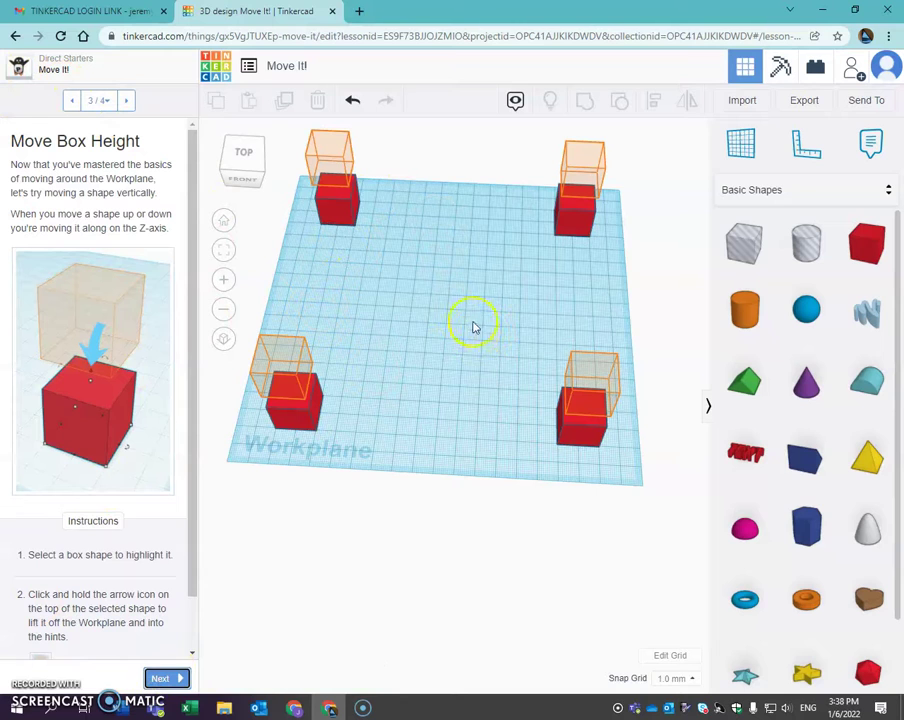
# - Raise the back-left box 30 mm above the Workplane into its floating hint
pyautogui.click(335, 215)
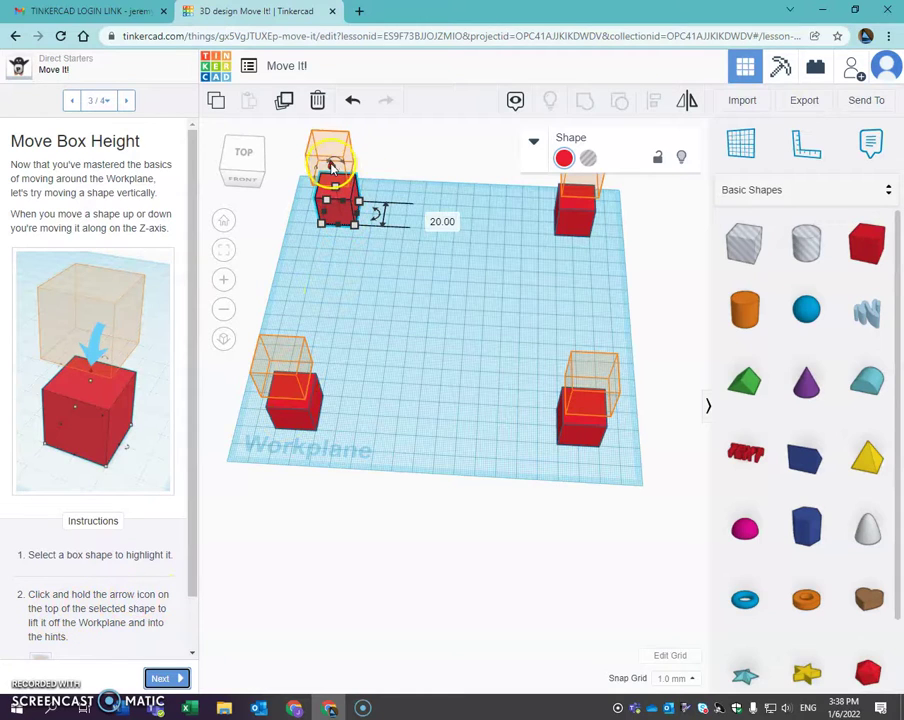
pyautogui.click(397, 360)
pyautogui.moveTo(397, 360); pyautogui.dragTo(475, 403, button='right')
pyautogui.click(418, 382)
pyautogui.scroll(5, 424, 372)
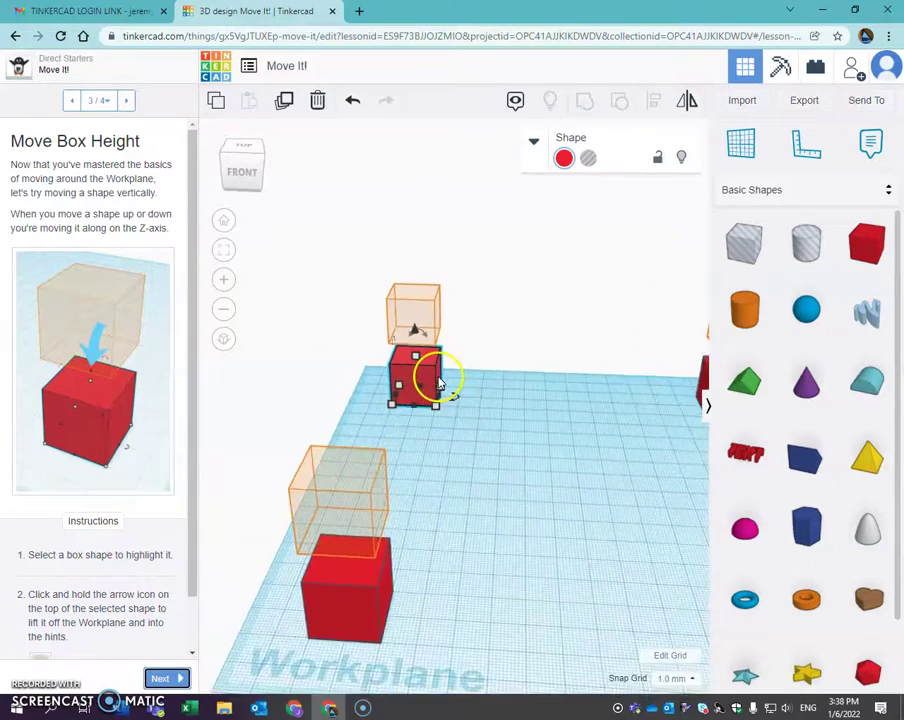
pyautogui.moveTo(421, 455); pyautogui.dragTo(423, 455, button='right')
pyautogui.moveTo(548, 390); pyautogui.dragTo(537, 418, button='right')
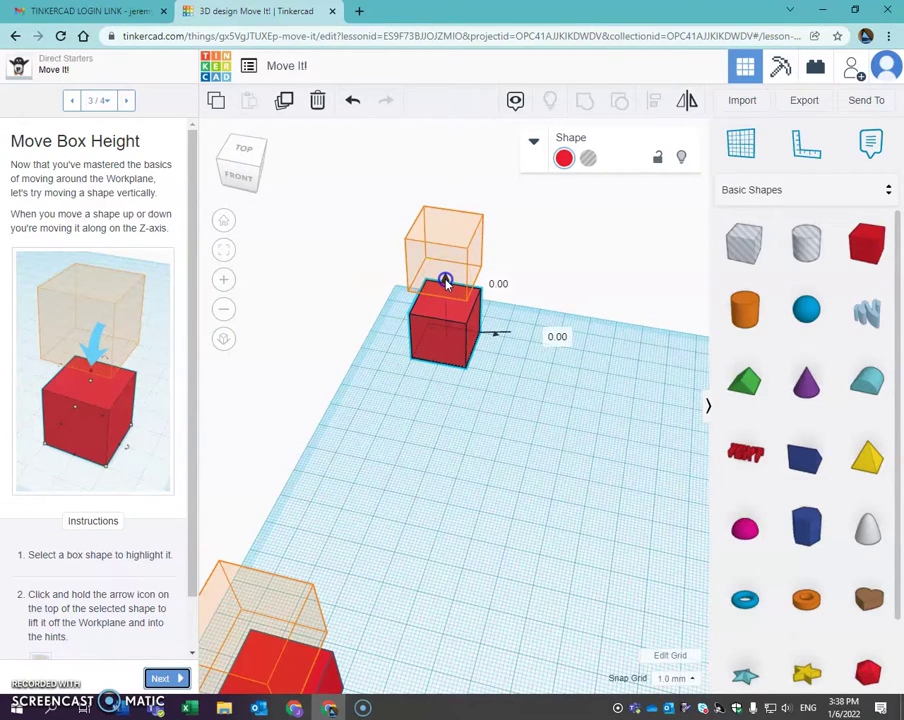
pyautogui.moveTo(446, 283); pyautogui.dragTo(444, 201)
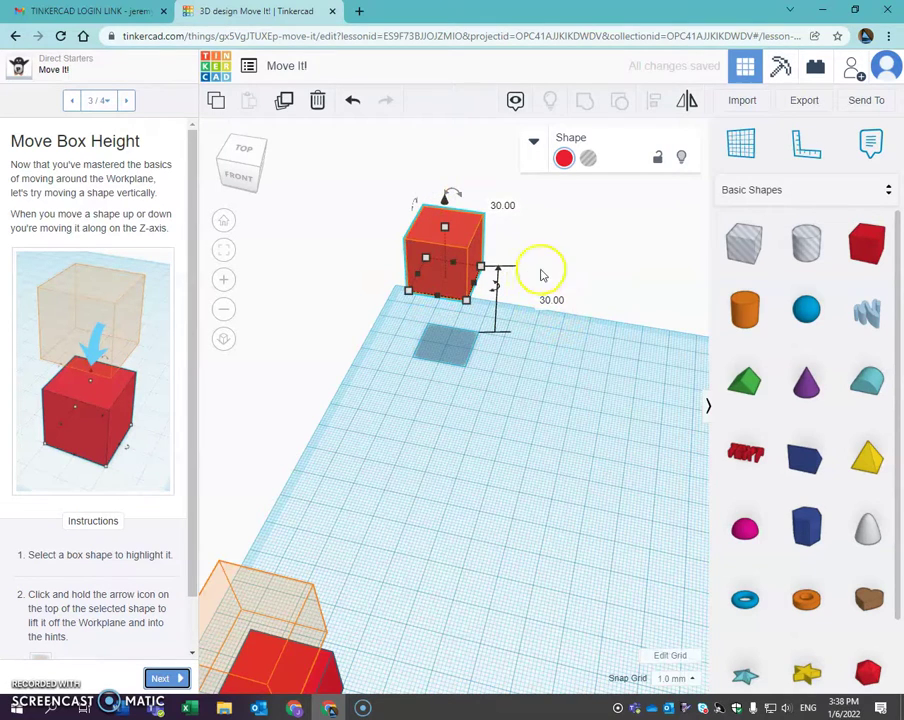
# - Raise the front-left box 30 mm above the Workplane into its floating hint
pyautogui.scroll(-3, 485, 434)
pyautogui.moveTo(518, 541); pyautogui.dragTo(557, 398, button='middle')
pyautogui.click(390, 449)
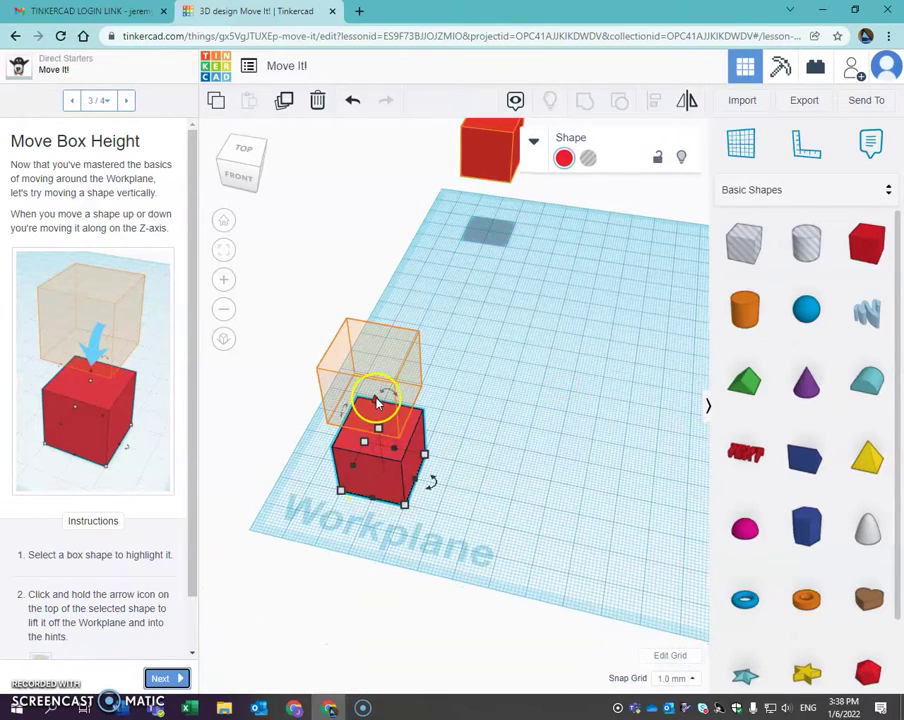
pyautogui.moveTo(376, 402); pyautogui.dragTo(376, 404)
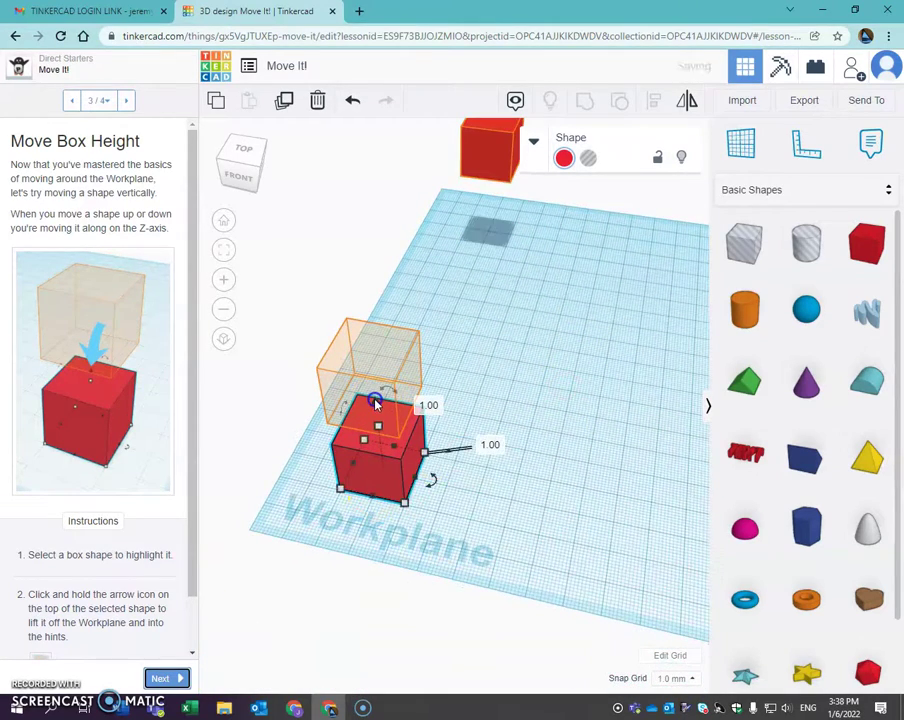
pyautogui.click(491, 445)
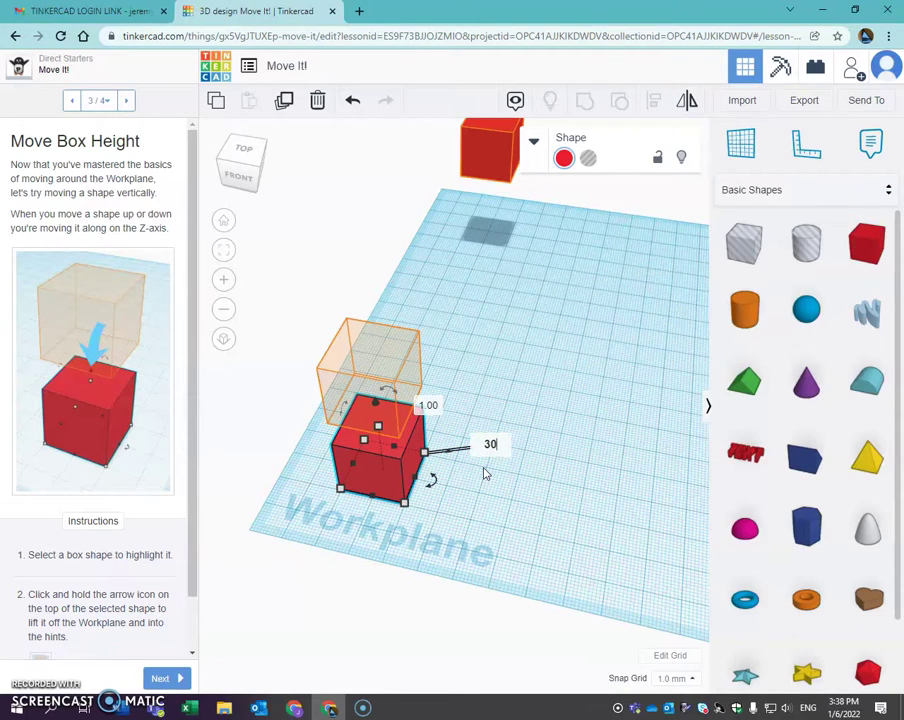
pyautogui.write('30')
pyautogui.press('Return')
pyautogui.click(572, 403)
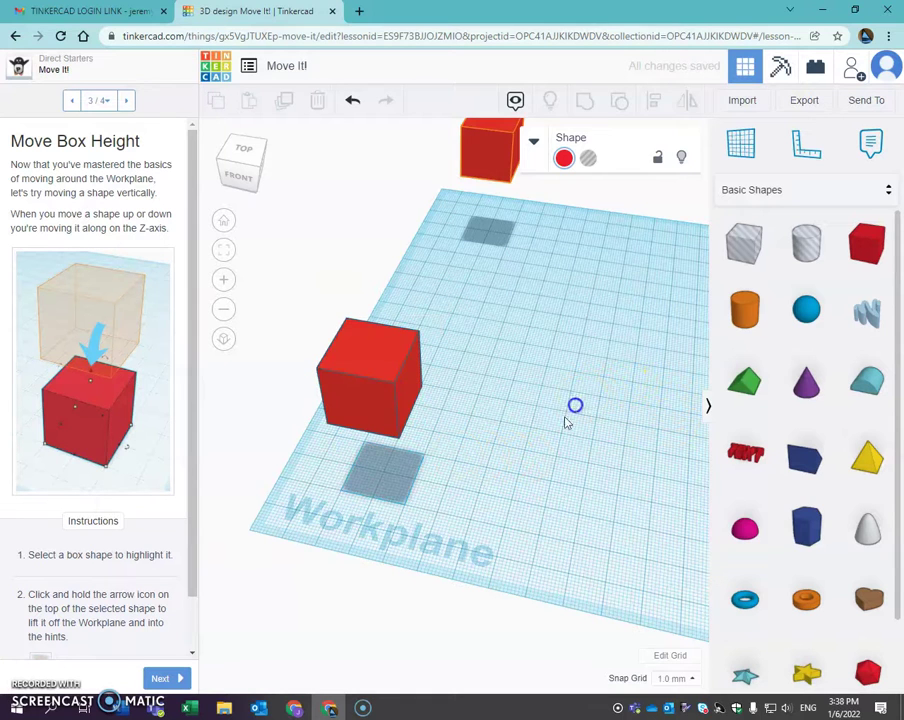
# - Raise the back-right box 30 mm above the Workplane into its floating hint
pyautogui.scroll(-4, 516, 364)
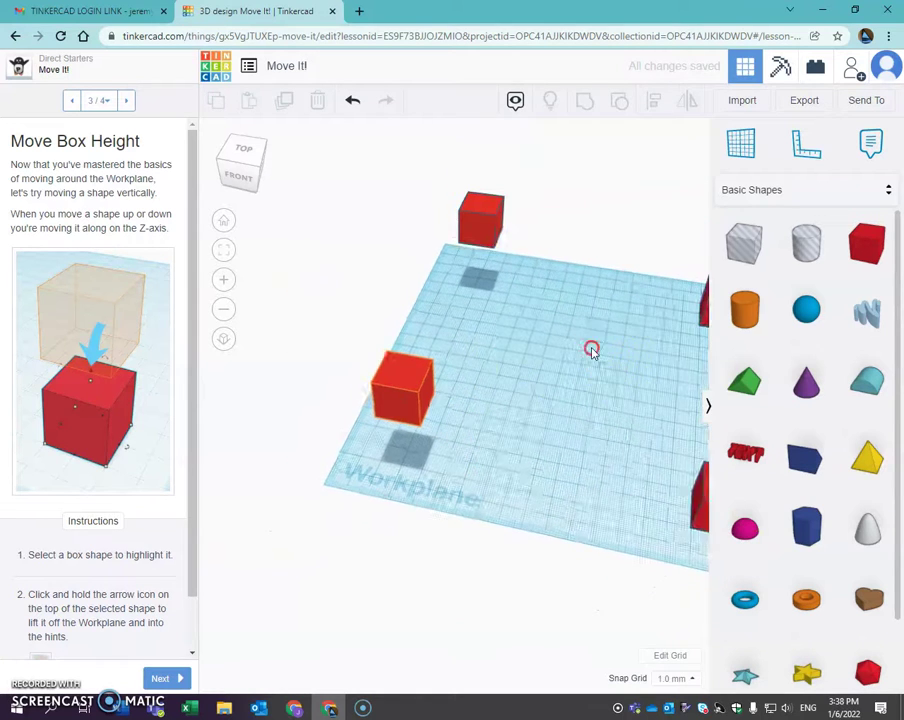
pyautogui.moveTo(586, 346); pyautogui.dragTo(428, 340, button='middle')
pyautogui.click(543, 295)
pyautogui.moveTo(544, 254); pyautogui.dragTo(553, 210)
# - Lift the front-right box off the Workplane into its floating hint and deselect it
pyautogui.click(482, 494)
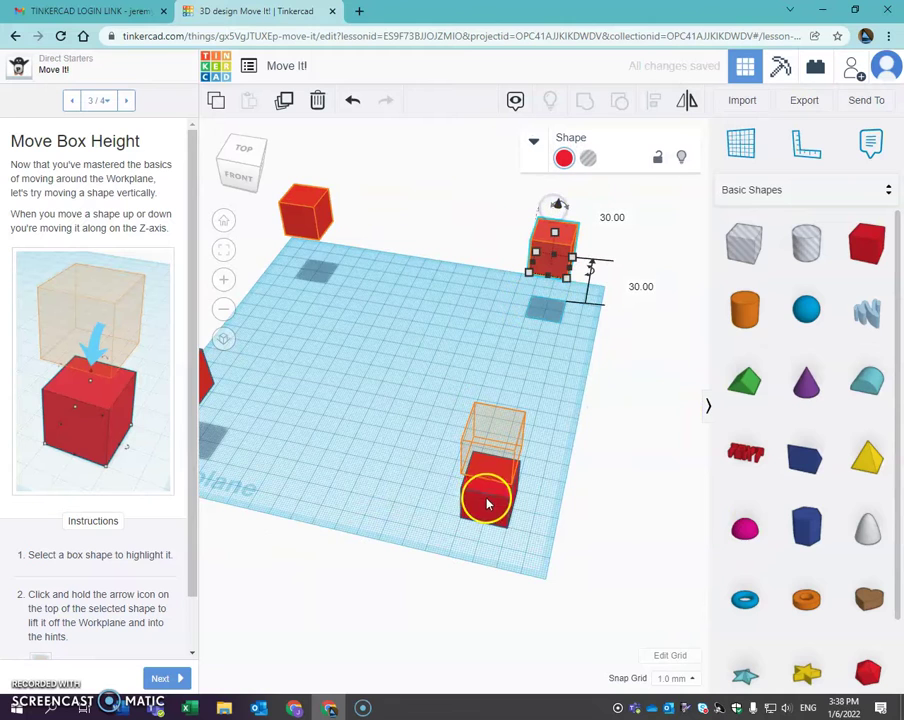
pyautogui.moveTo(491, 449); pyautogui.dragTo(489, 398)
pyautogui.click(316, 388)
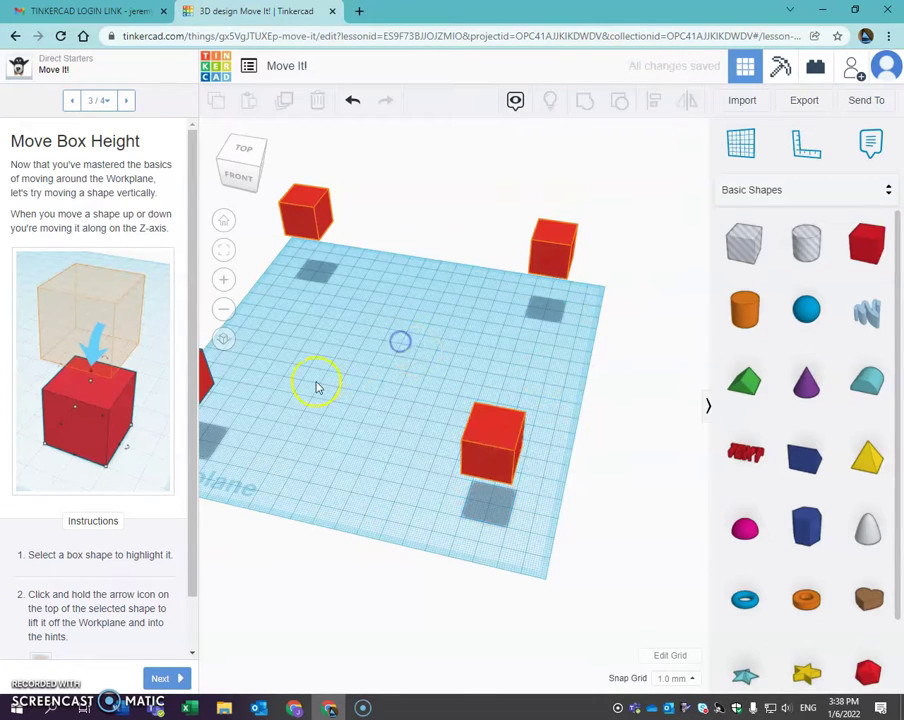
# - Check the raised boxes from the front, advance past Move Box Height and finish the Move It! lesson
pyautogui.moveTo(354, 357); pyautogui.dragTo(446, 345, button='right')
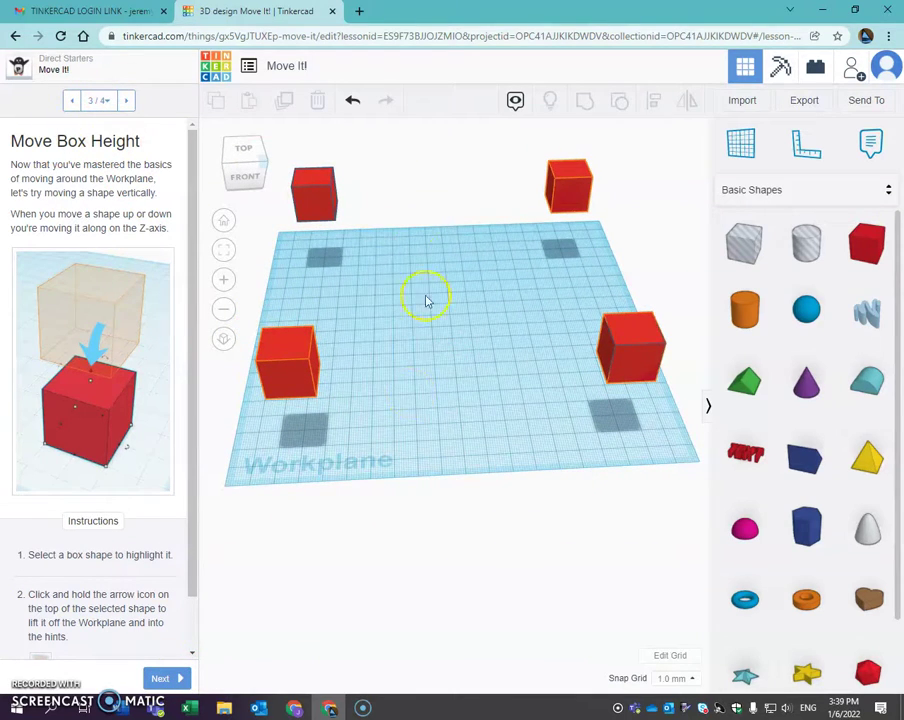
pyautogui.moveTo(538, 420); pyautogui.dragTo(541, 389, button='right')
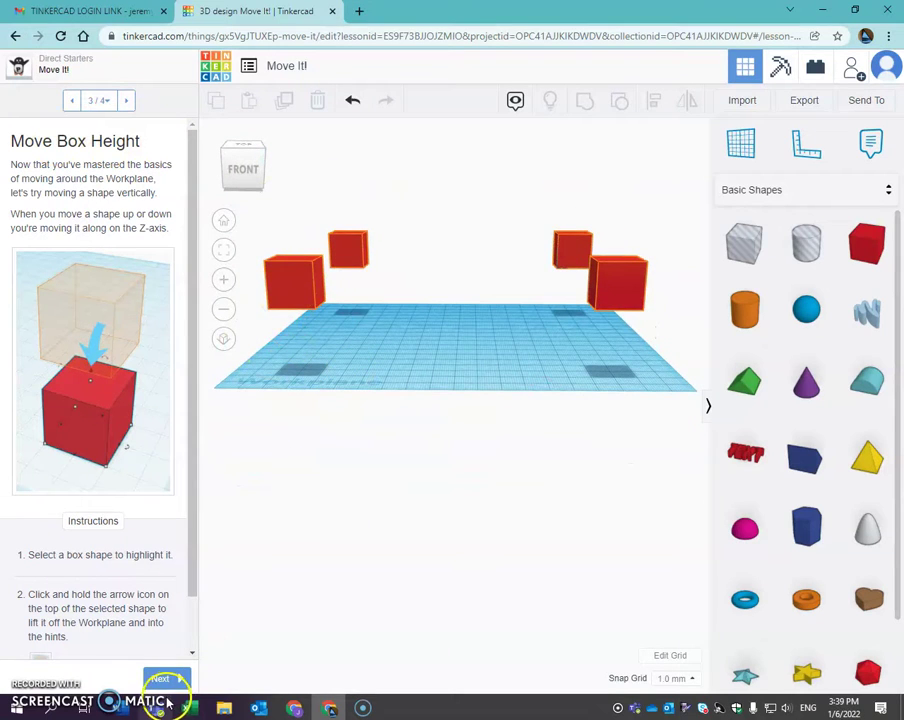
pyautogui.click(161, 679)
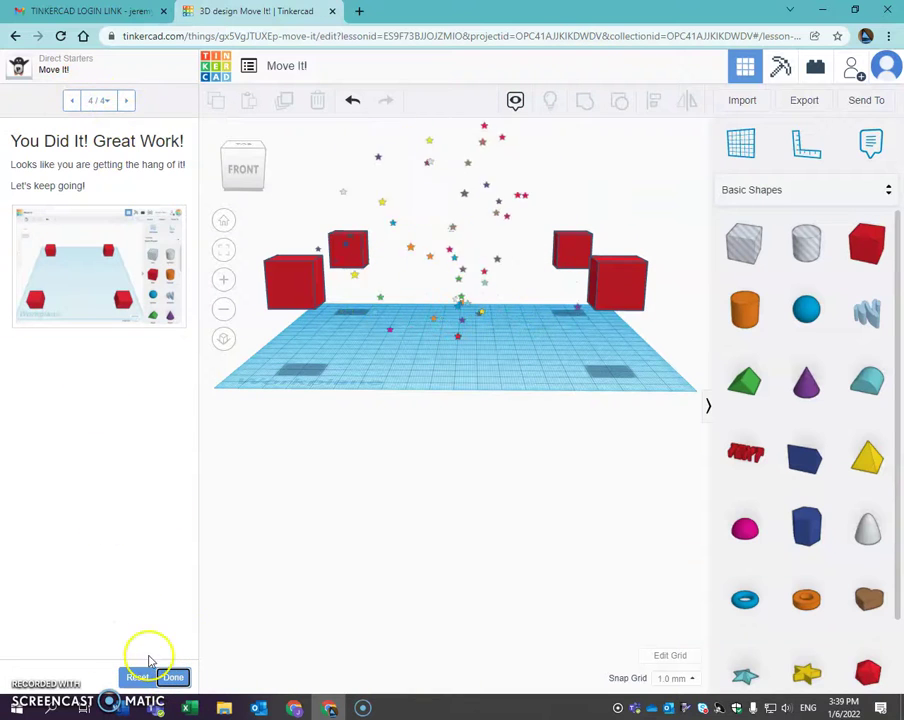
pyautogui.click(173, 677)
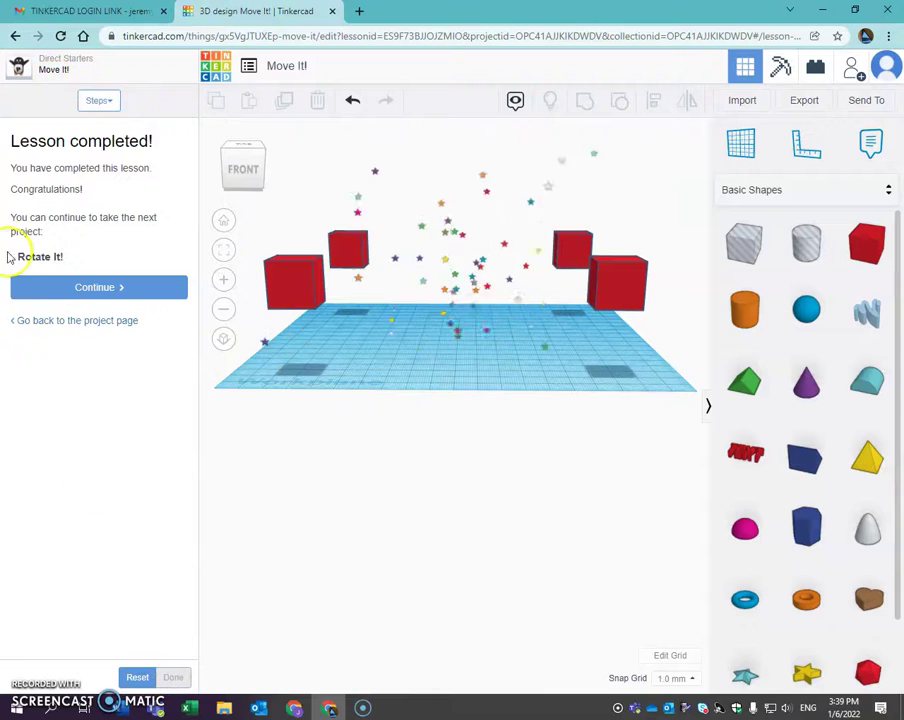
# - Return to the Direct Starters project page and look through its lessons from Place It! to Align It!
pyautogui.click(68, 320)
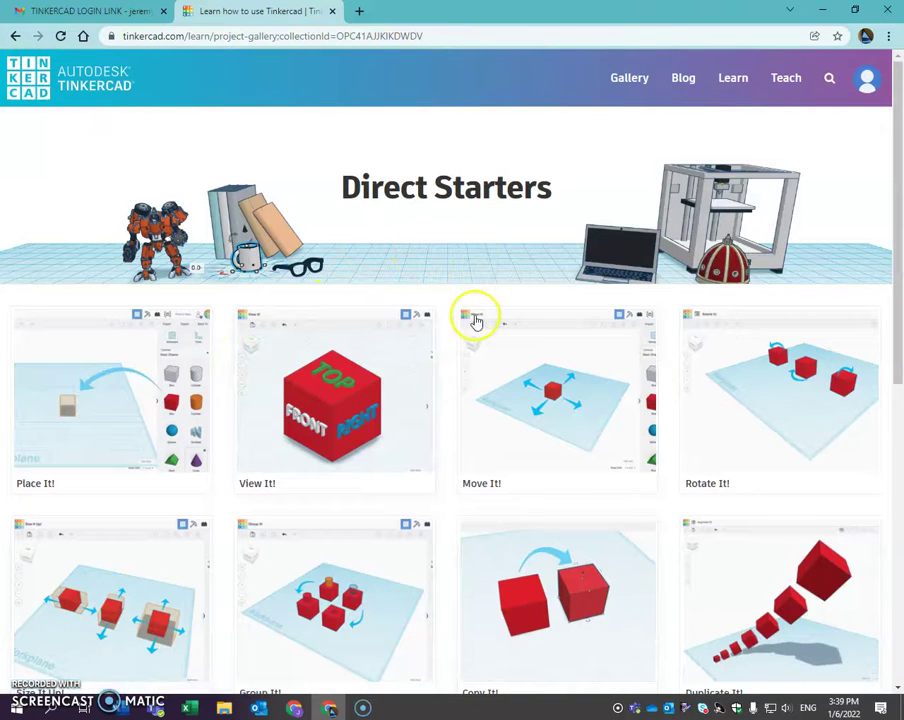
pyautogui.scroll(-2, 470, 323)
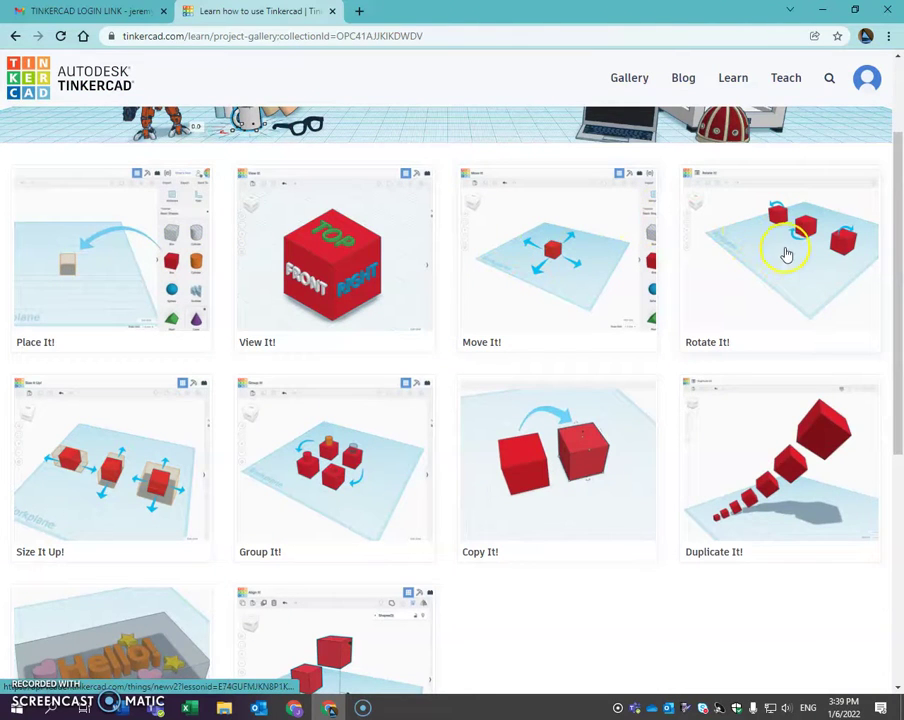
pyautogui.scroll(-2, 172, 532)
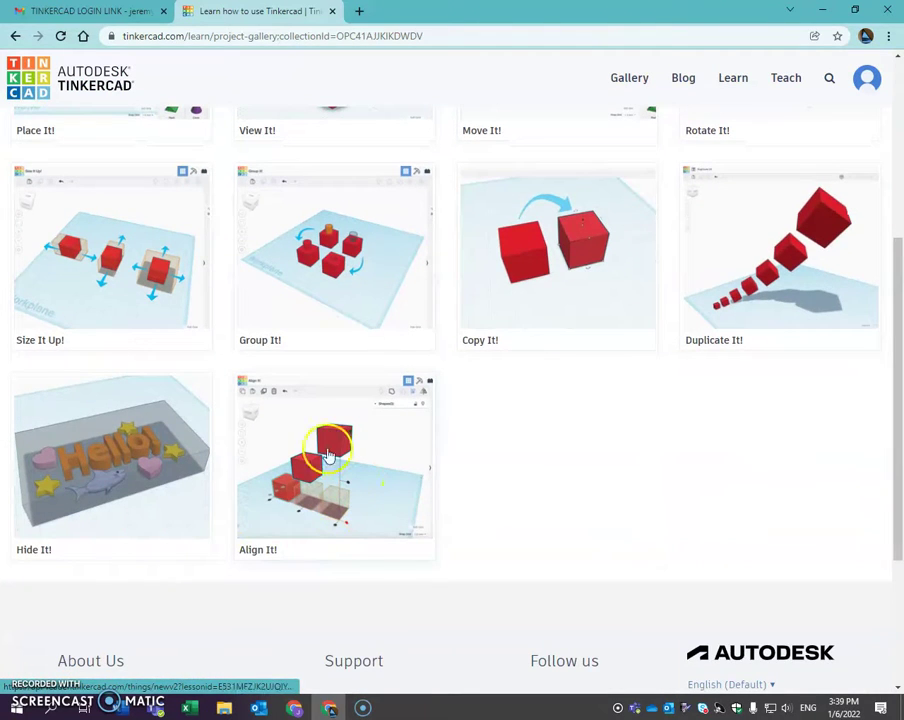
pyautogui.scroll(2, 305, 455)
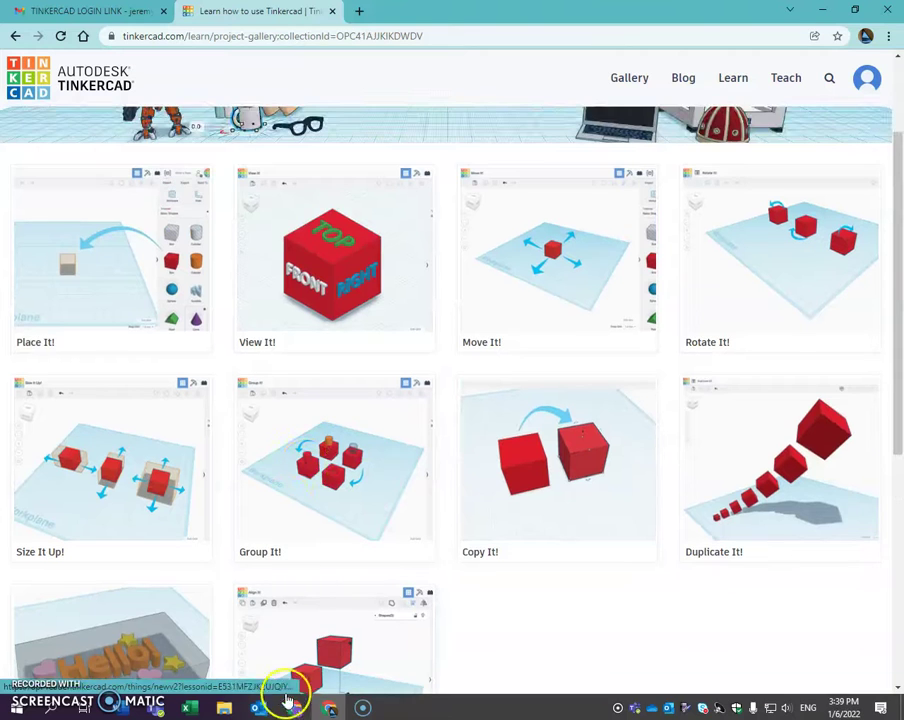
# - Switch to the teacher's browser window and open the student's Lessons from the Pre-Engineering DEMO class
pyautogui.click(293, 708)
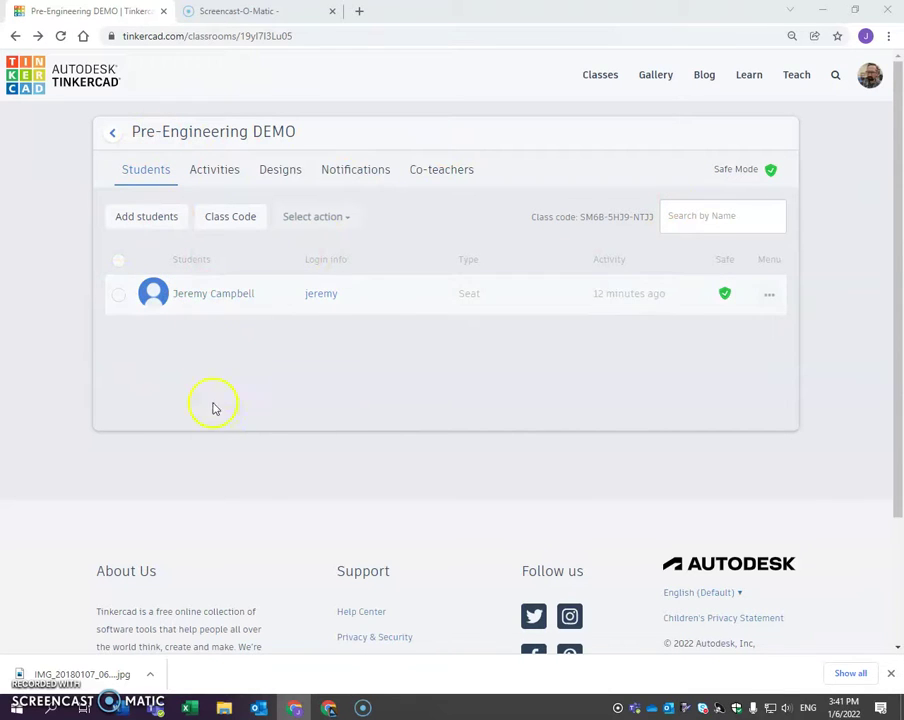
pyautogui.click(219, 300)
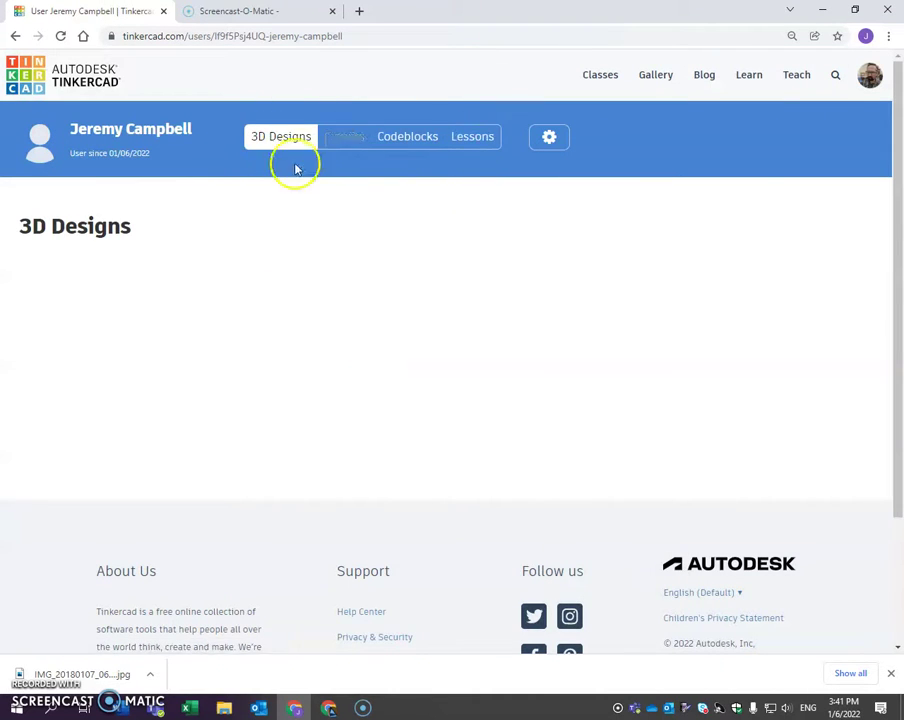
pyautogui.click(466, 142)
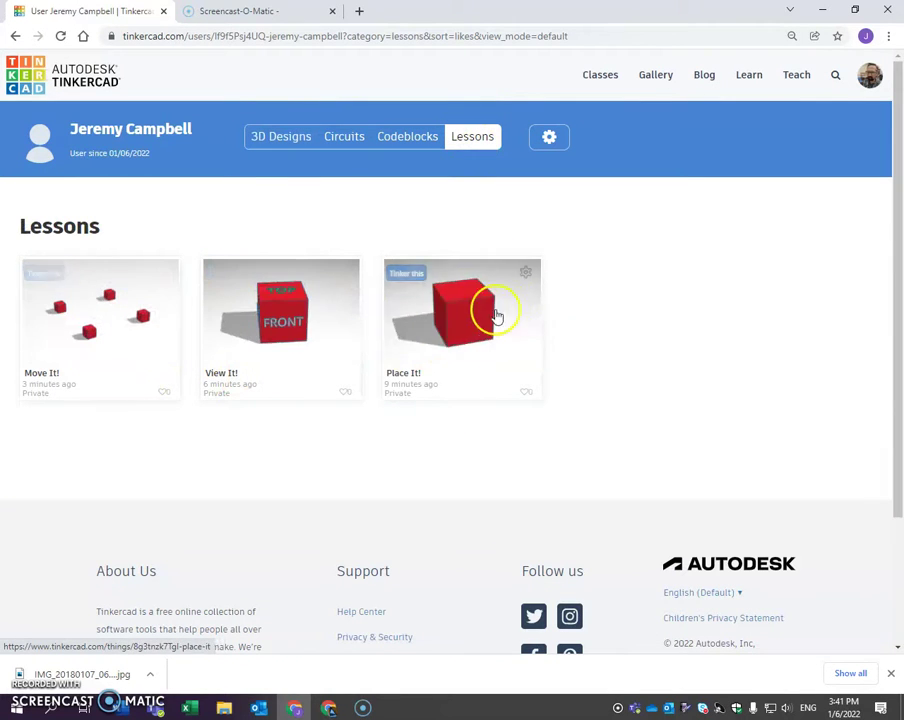
# - Inspect the student's Move It! design in 3D, close it and switch back to the Direct Starters window
pyautogui.click(92, 344)
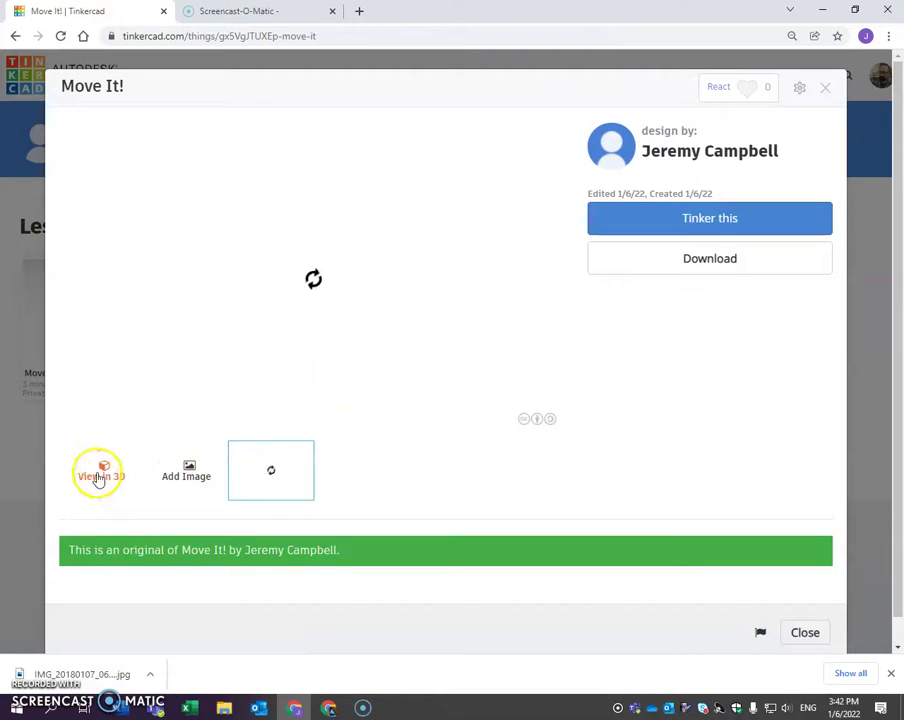
pyautogui.click(101, 478)
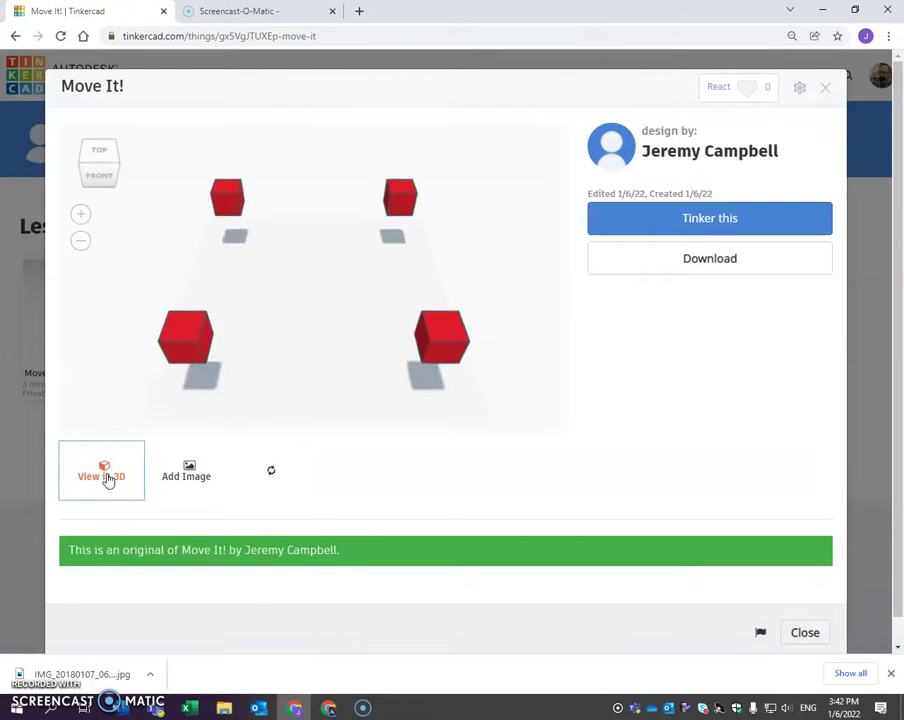
pyautogui.moveTo(303, 302)
pyautogui.mouseDown()
pyautogui.moveTo(250, 296)
pyautogui.moveTo(264, 330)
pyautogui.moveTo(320, 314)
pyautogui.moveTo(298, 316)
pyautogui.mouseUp()
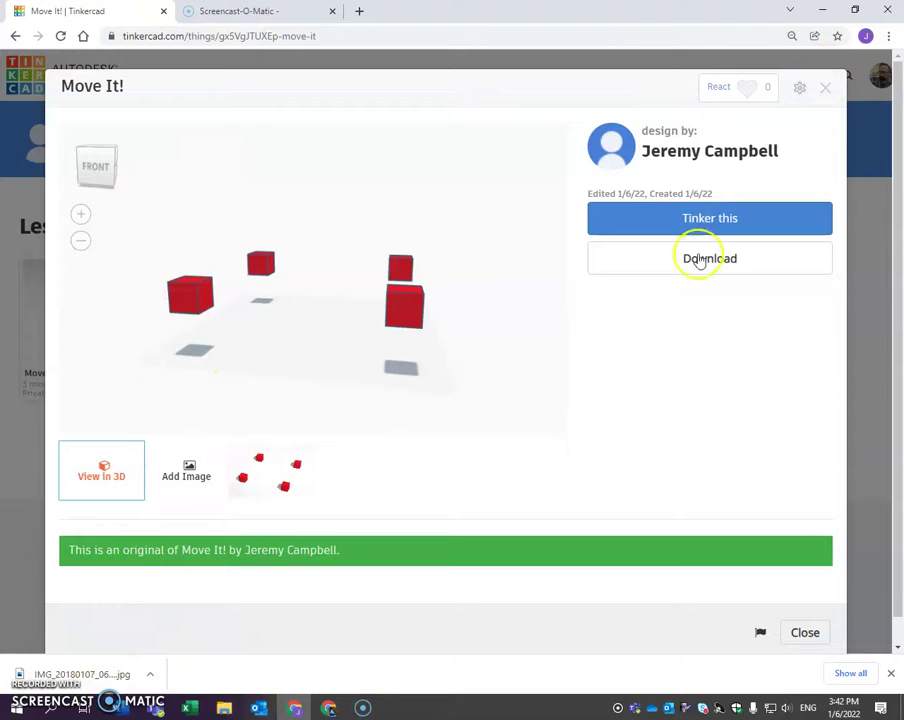
pyautogui.click(827, 91)
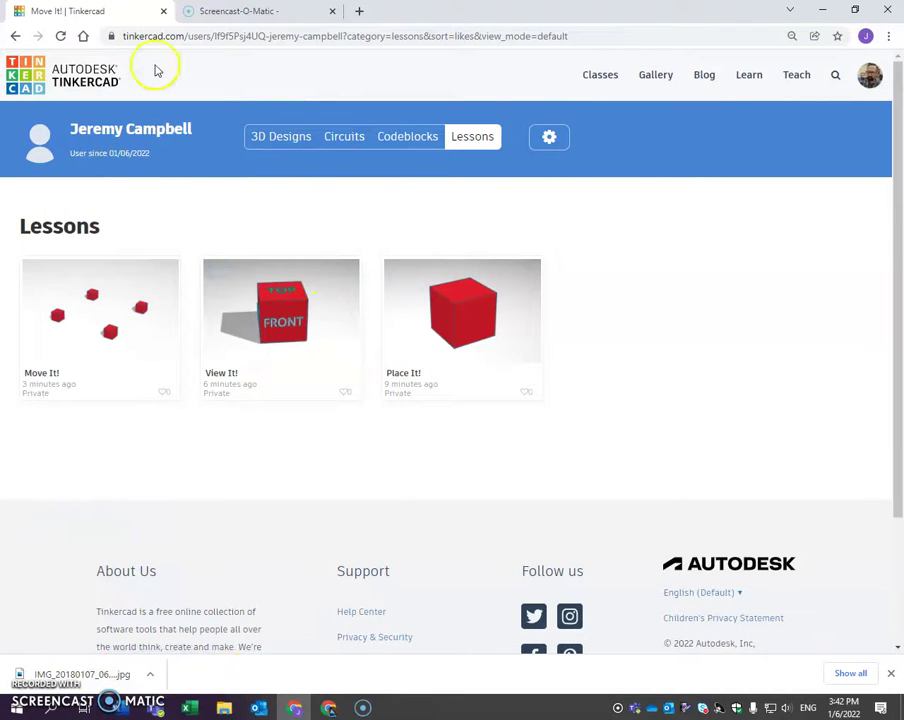
pyautogui.click(334, 711)
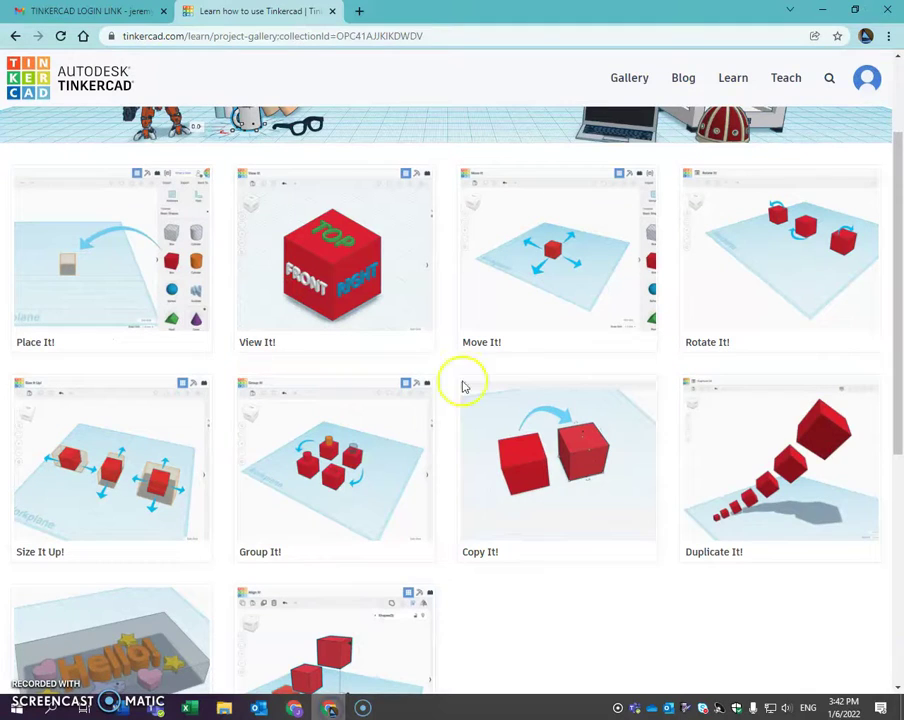